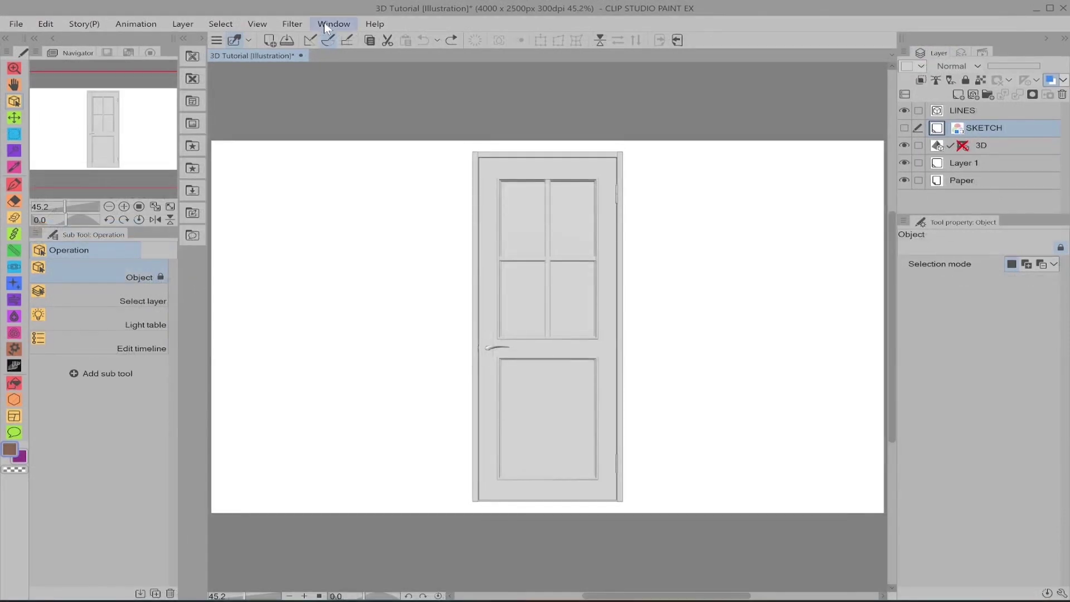
Check the panel list and the layers, briefly showing then hiding the rough room sketch.
{"action": "left_click", "coordinate": [324, 22]}
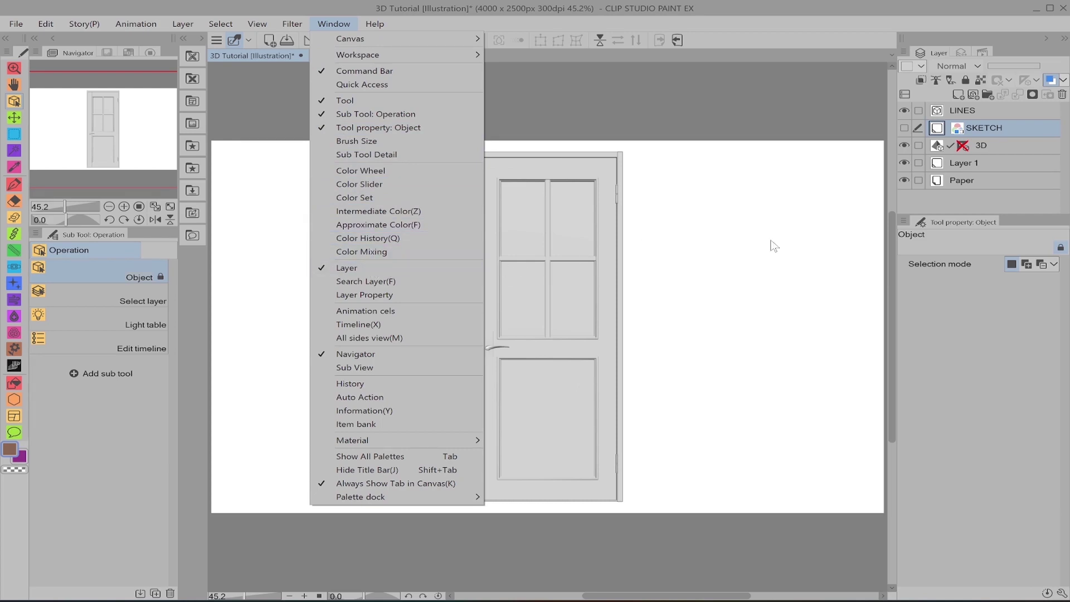
{"action": "left_click", "coordinate": [780, 175]}
{"action": "left_click", "coordinate": [1020, 146]}
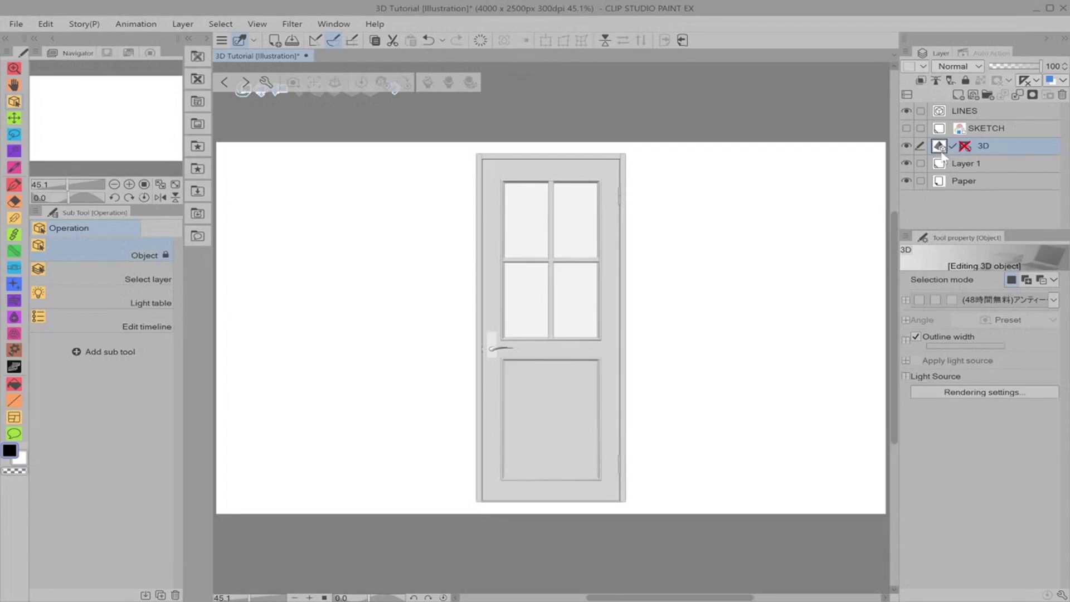
{"action": "left_click", "coordinate": [981, 130]}
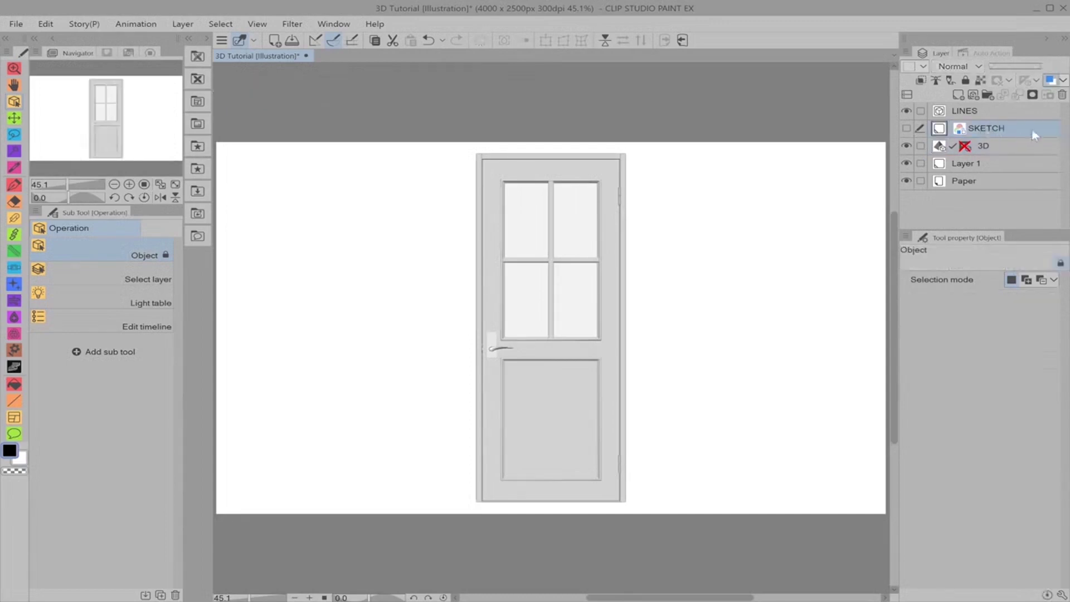
{"action": "left_click", "coordinate": [906, 129]}
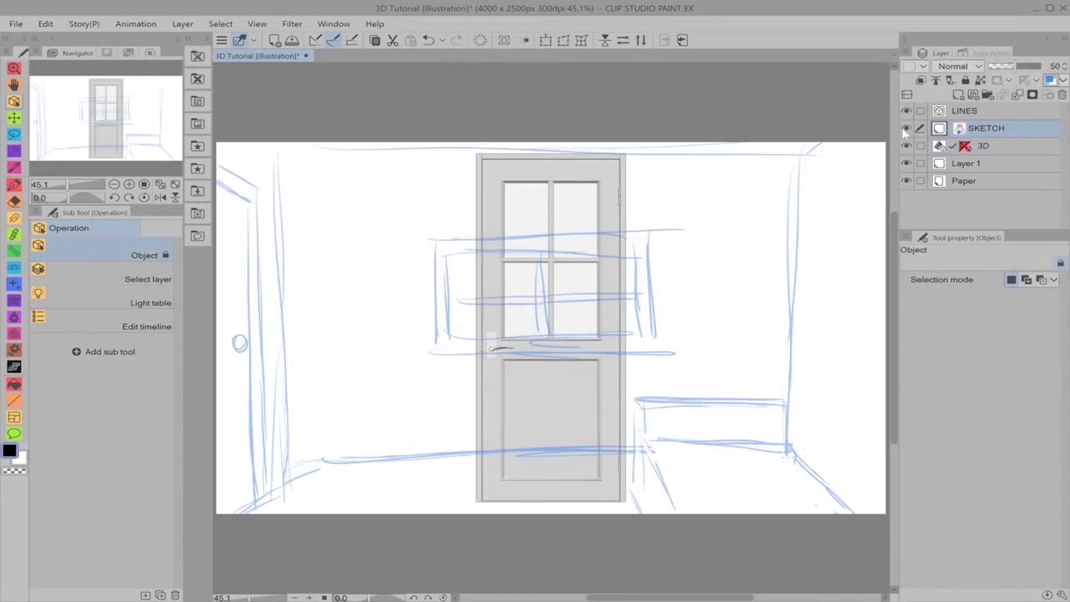
{"action": "left_click", "coordinate": [906, 129]}
Select the 3D door layer and turn on its perspective ruler.
{"action": "left_click", "coordinate": [970, 111]}
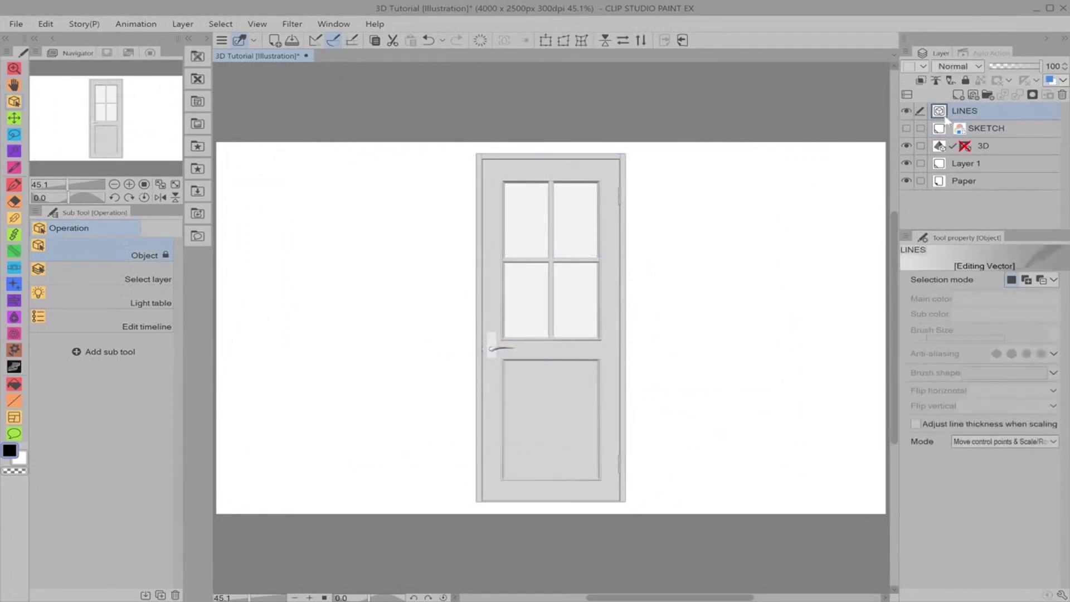
{"action": "left_click", "coordinate": [996, 128]}
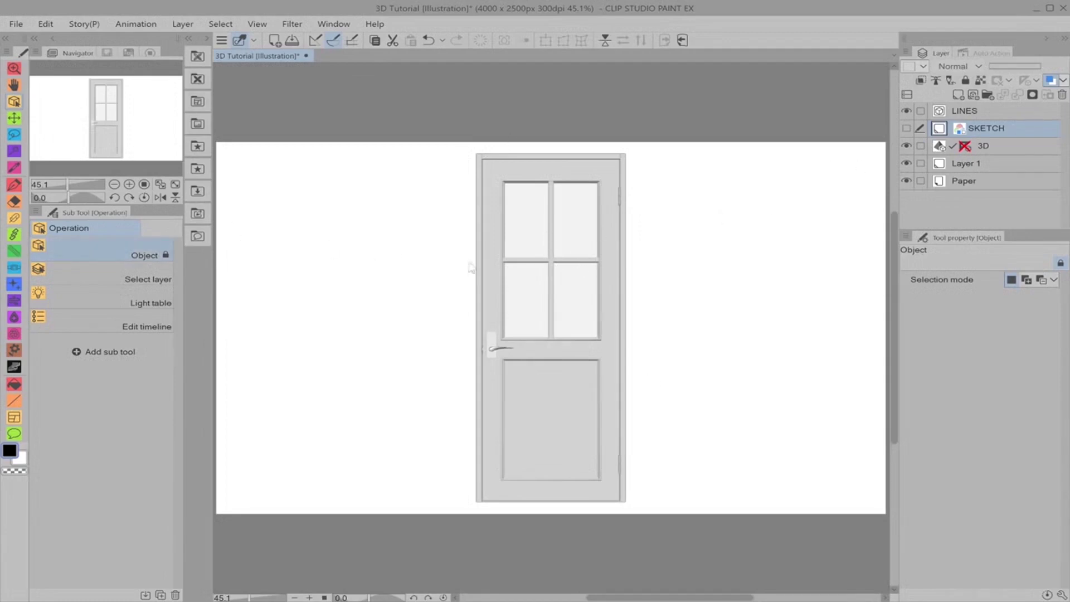
{"action": "left_click", "coordinate": [928, 147]}
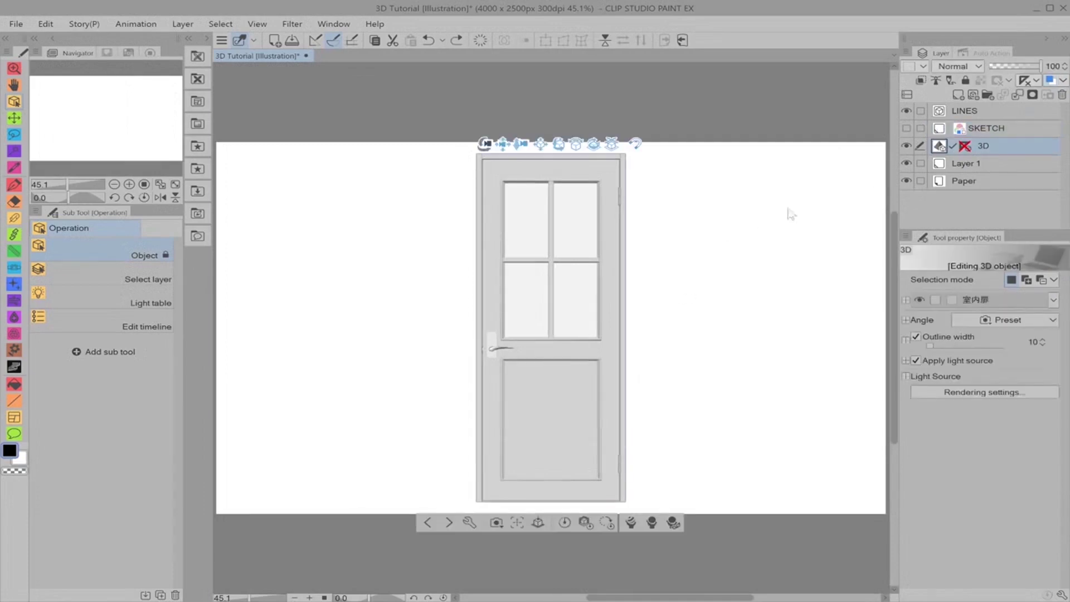
{"action": "left_click", "coordinate": [966, 149]}
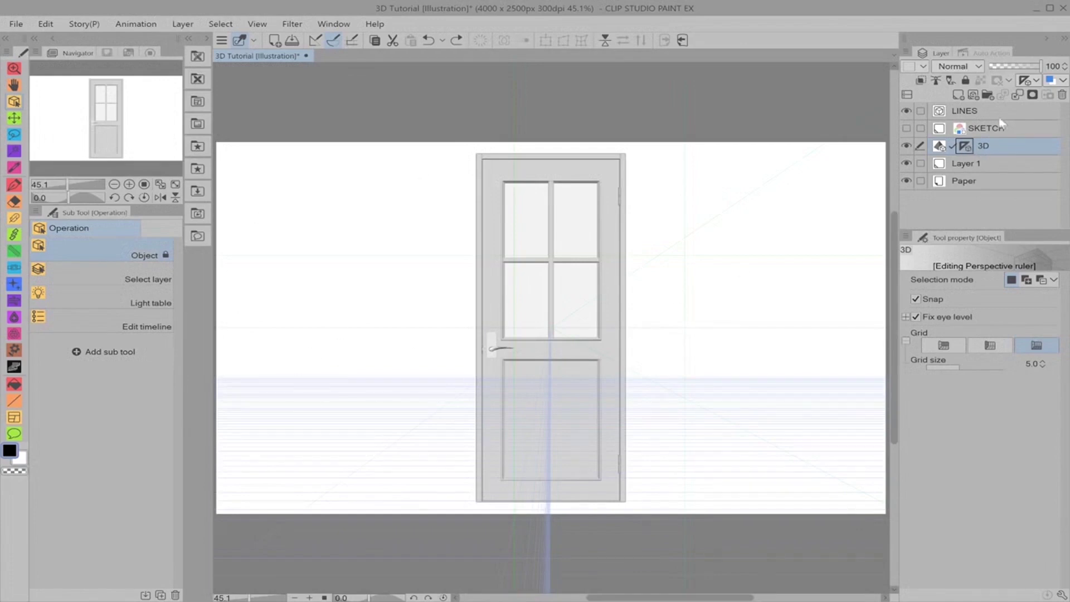
Toggle the door's perspective ruler off and on with the ruler icon and the Show Ruler option.
{"action": "left_click", "coordinate": [968, 147]}
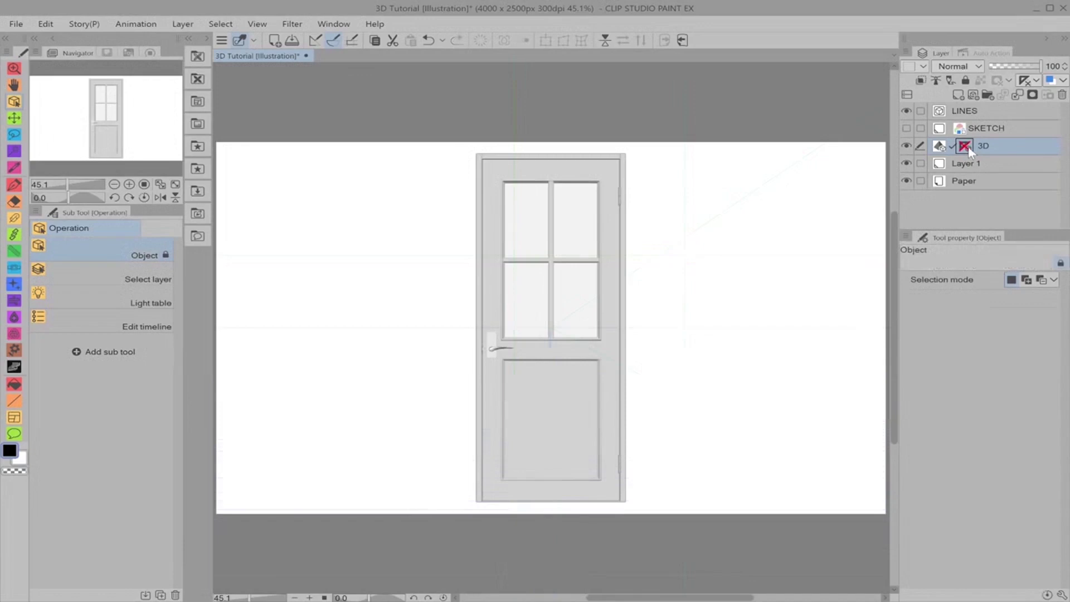
{"action": "left_click", "coordinate": [967, 148]}
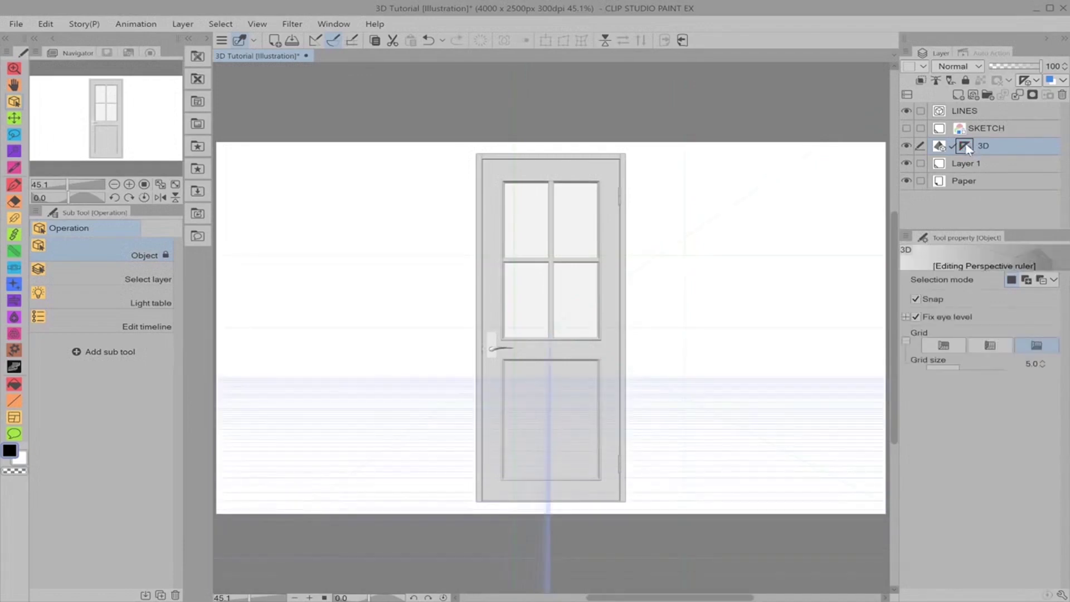
{"action": "right_click", "coordinate": [966, 147]}
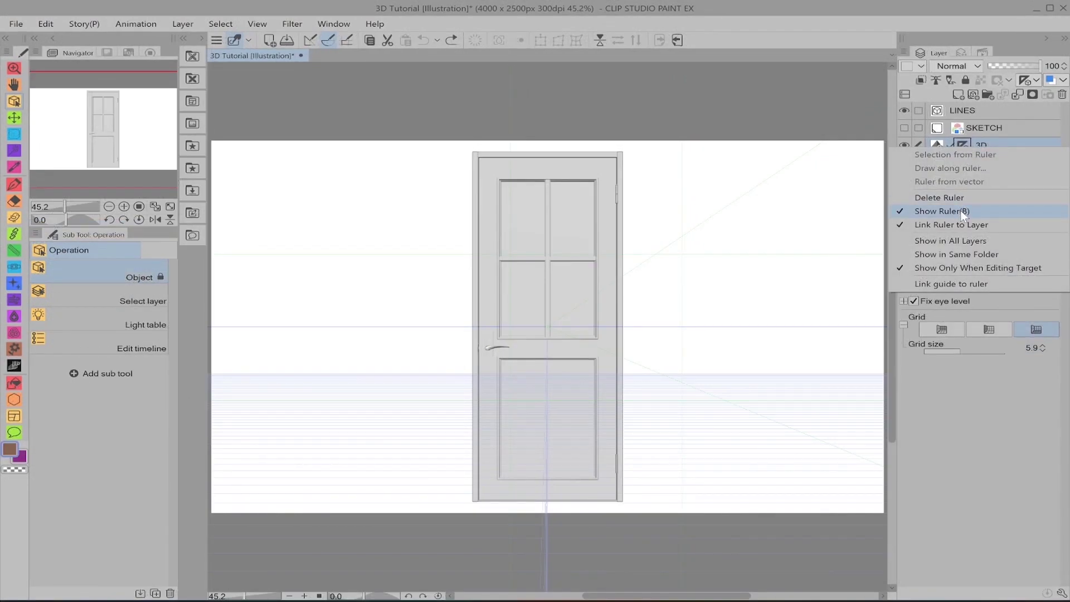
{"action": "left_click", "coordinate": [962, 212]}
{"action": "right_click", "coordinate": [966, 149]}
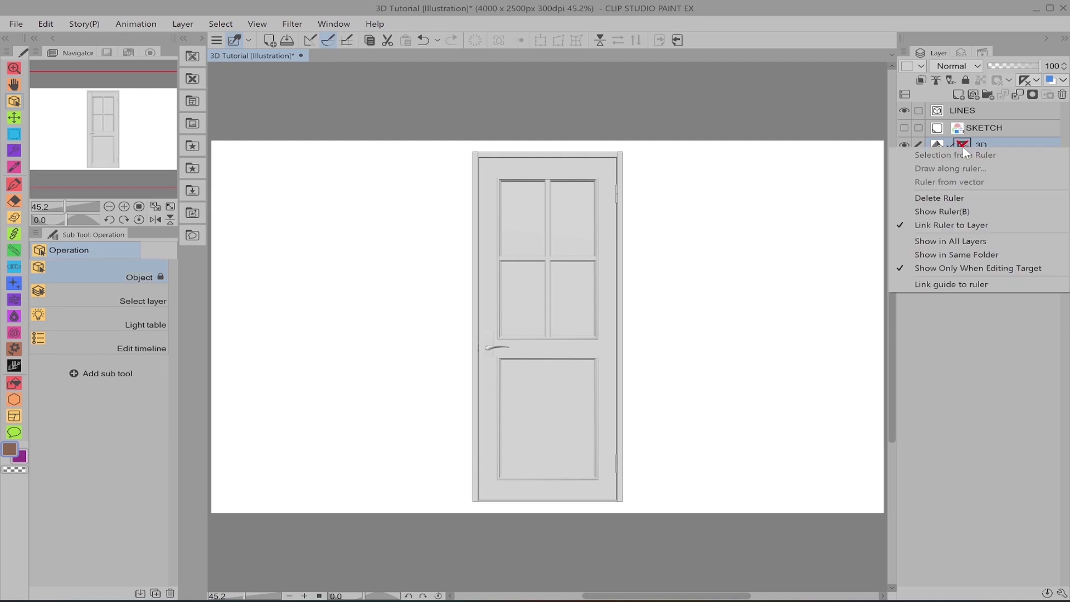
{"action": "left_click", "coordinate": [954, 209]}
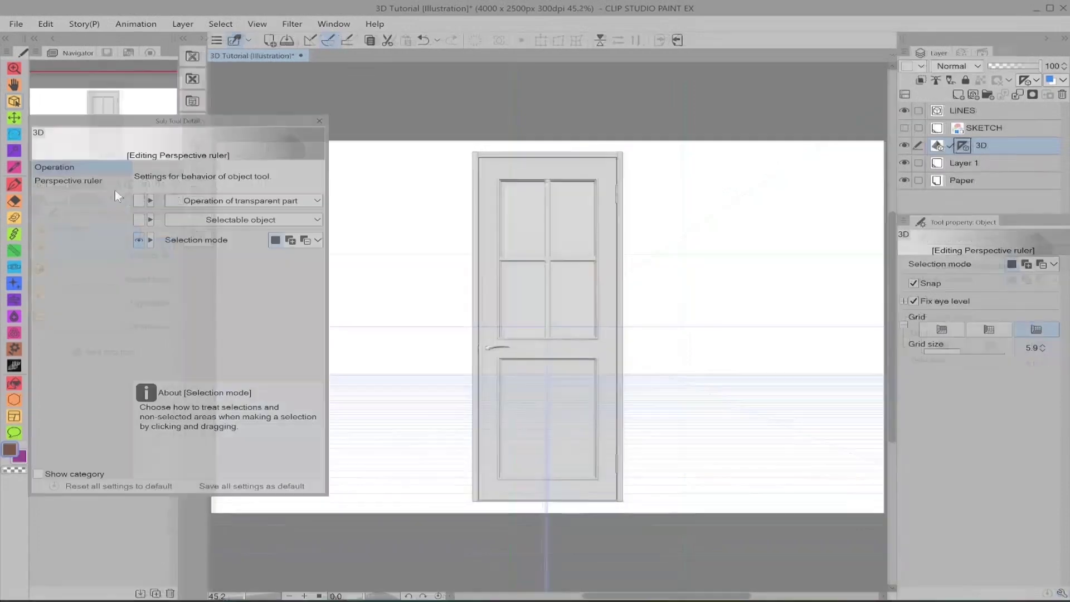
In the perspective ruler's detail settings, enable the first Grid plane, then select the door model.
{"action": "left_click", "coordinate": [100, 180]}
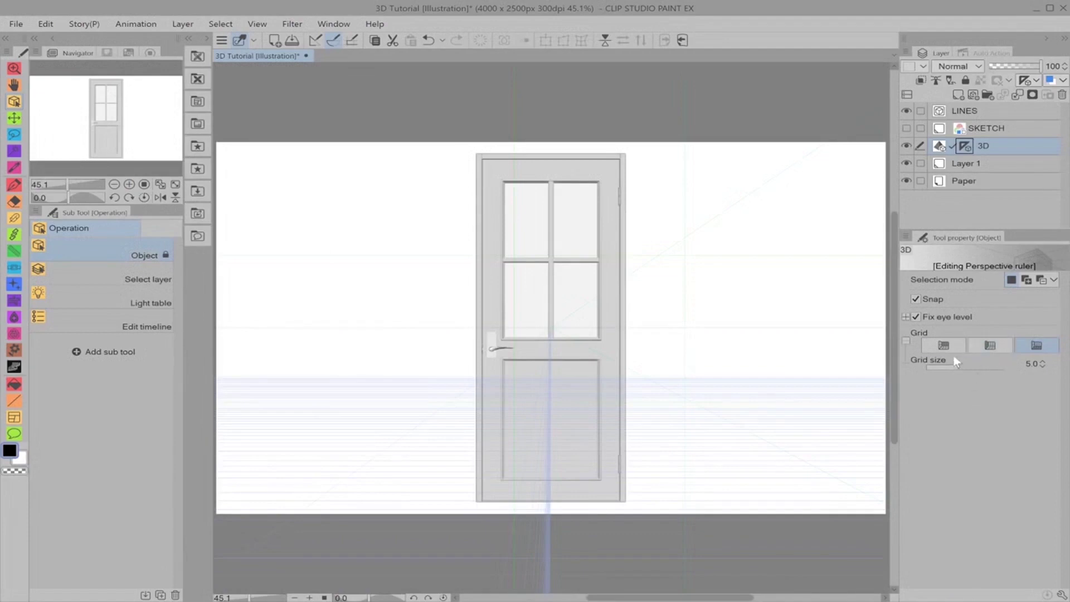
{"action": "left_click", "coordinate": [950, 350]}
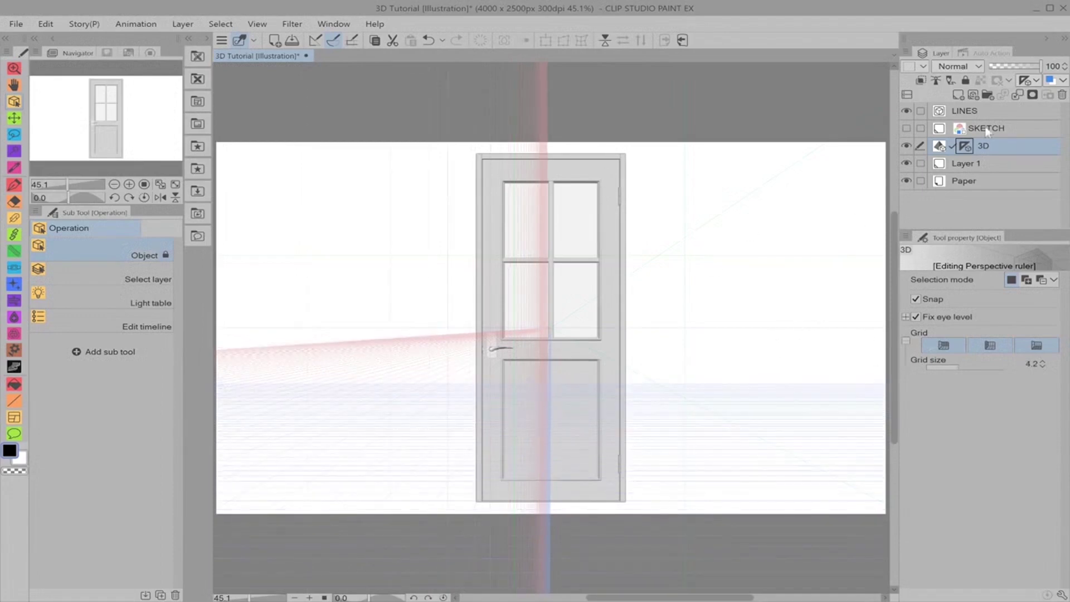
{"action": "left_click", "coordinate": [615, 232]}
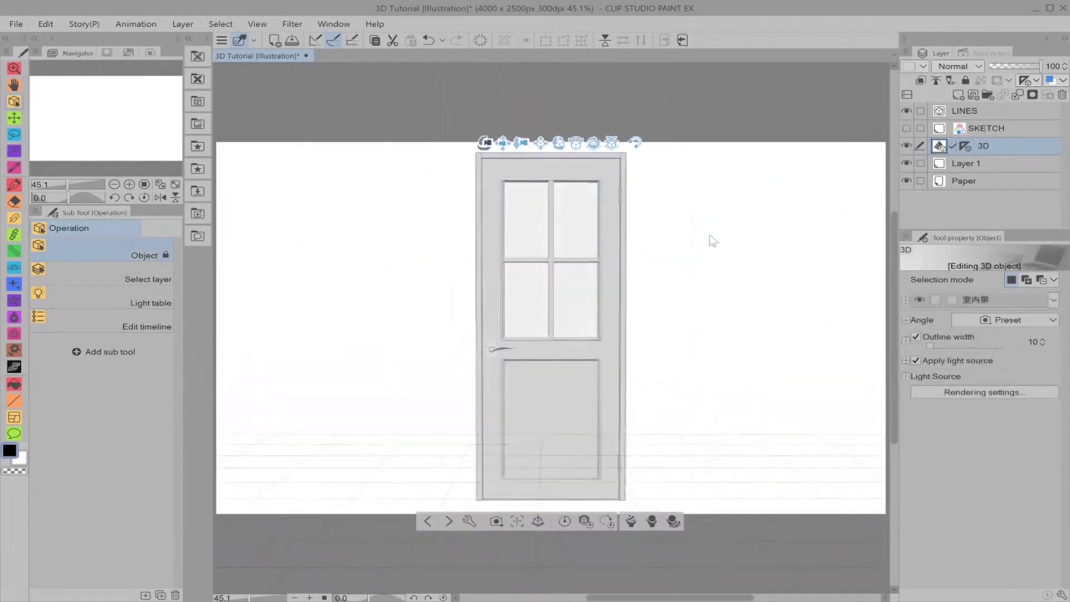
Rotate the door to an angled view, toggle the grid planes, and set grid size to 5.9.
{"action": "left_click_drag", "start_coordinate": [710, 239], "coordinate": [658, 249]}
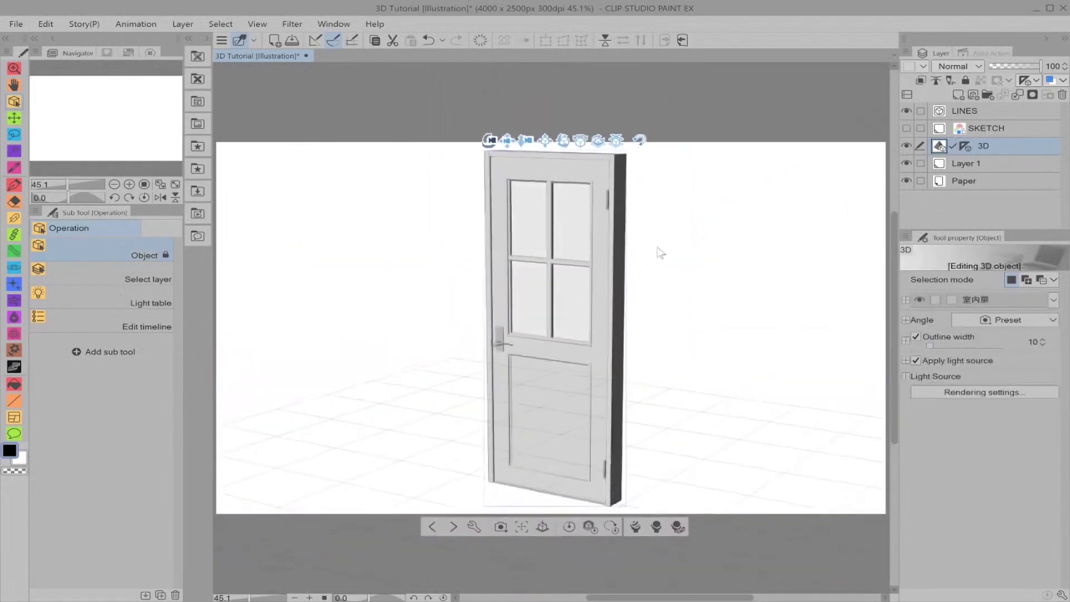
{"action": "left_click", "coordinate": [966, 153]}
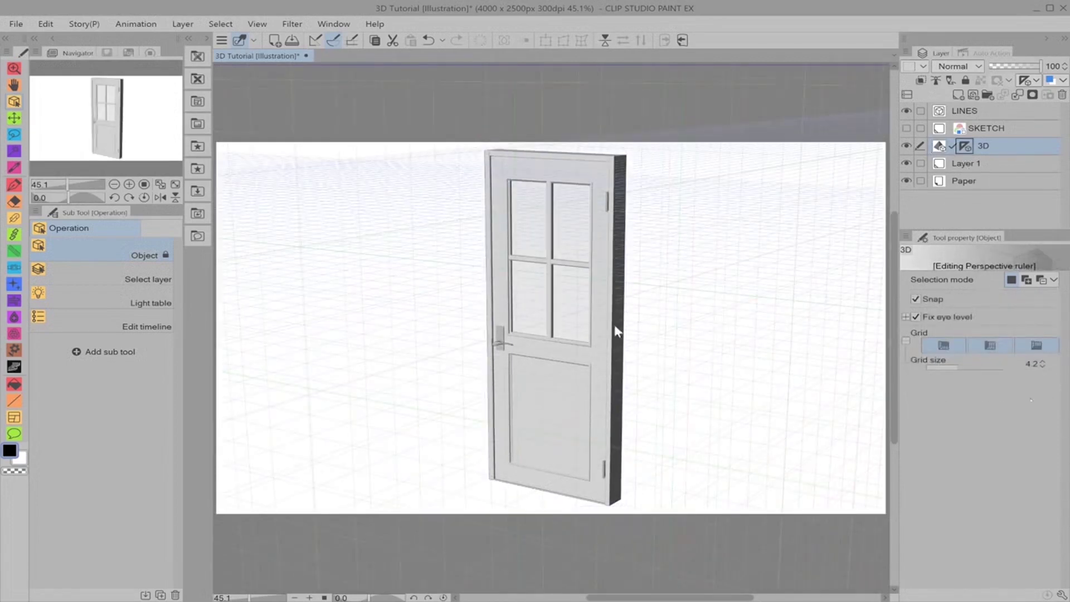
{"action": "left_click", "coordinate": [973, 346]}
{"action": "left_click", "coordinate": [954, 343]}
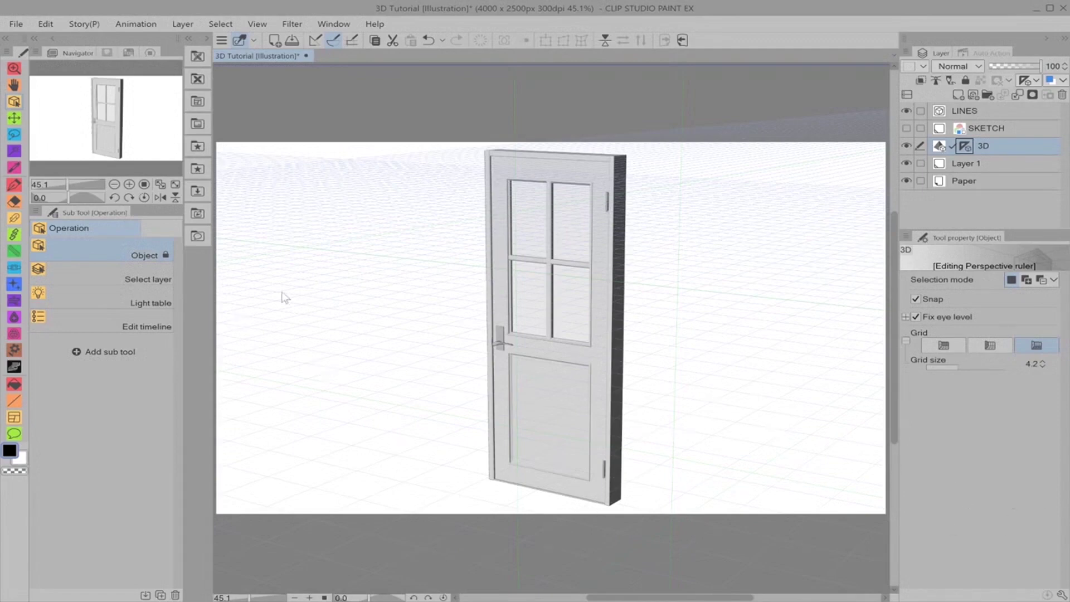
{"action": "left_click", "coordinate": [943, 345]}
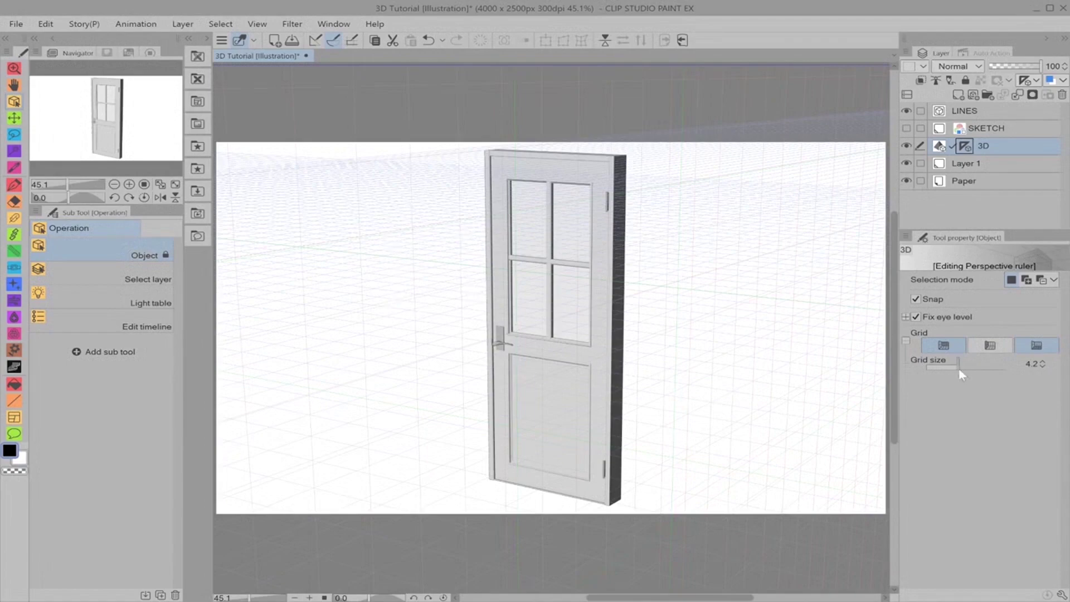
{"action": "left_click_drag", "start_coordinate": [959, 368], "coordinate": [942, 363]}
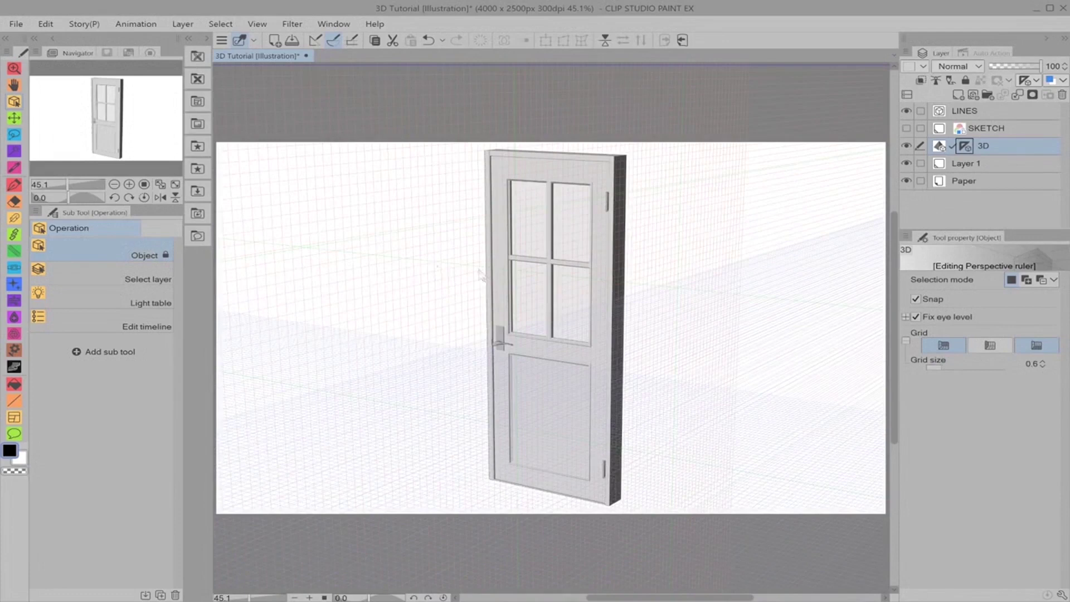
{"action": "left_click_drag", "start_coordinate": [951, 370], "coordinate": [963, 371]}
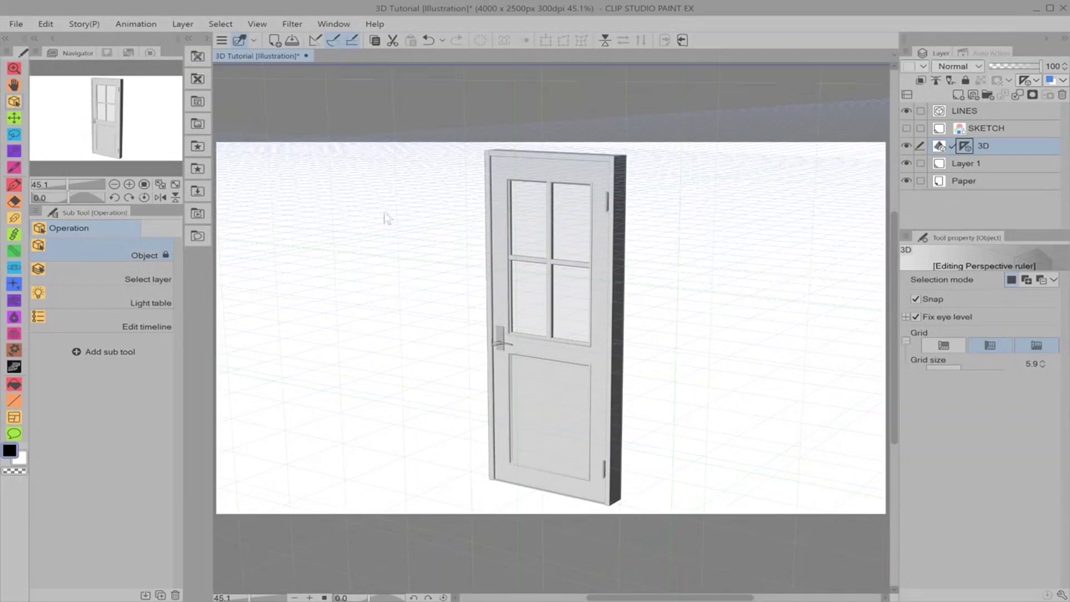
Move the perspective ruler onto the LINES layer, test the pen, and set pen size to 30.
{"action": "left_click_drag", "start_coordinate": [970, 146], "coordinate": [968, 115]}
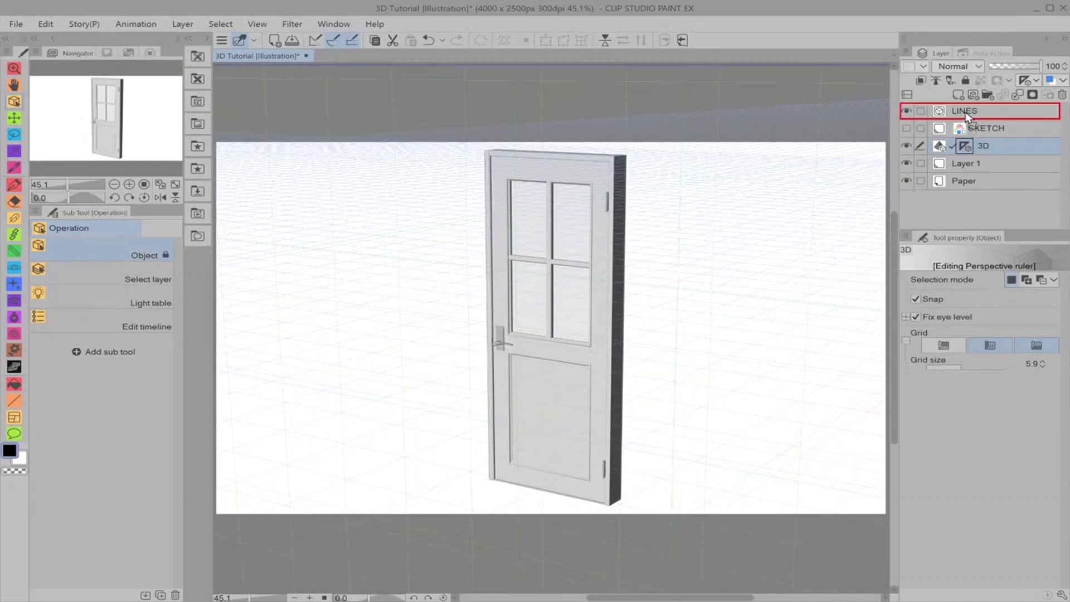
{"action": "left_click", "coordinate": [965, 112]}
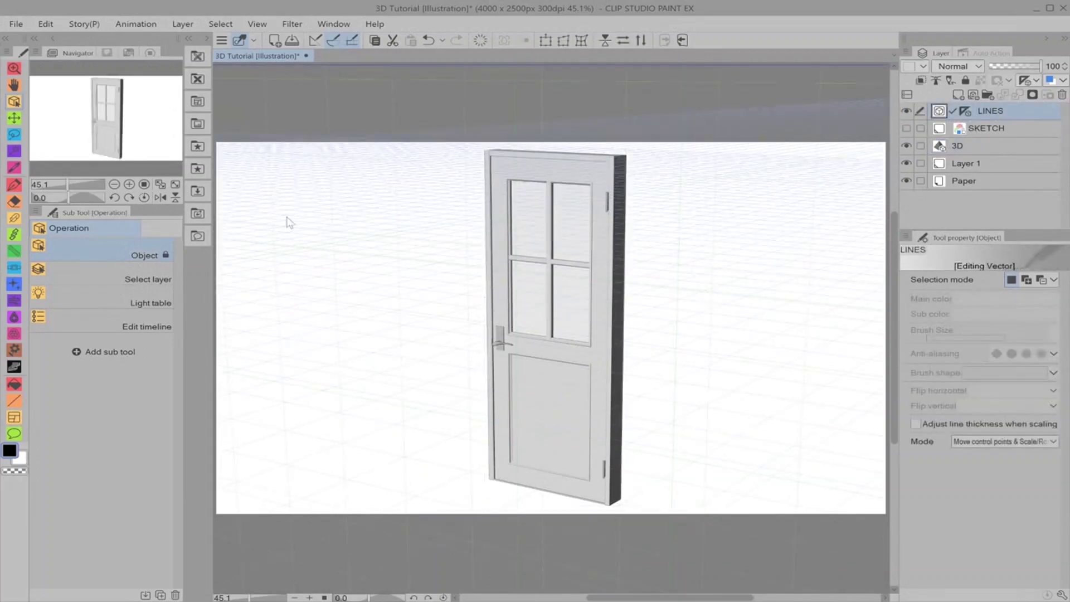
{"action": "key", "text": "p"}
{"action": "left_click_drag", "start_coordinate": [334, 235], "coordinate": [334, 271]}
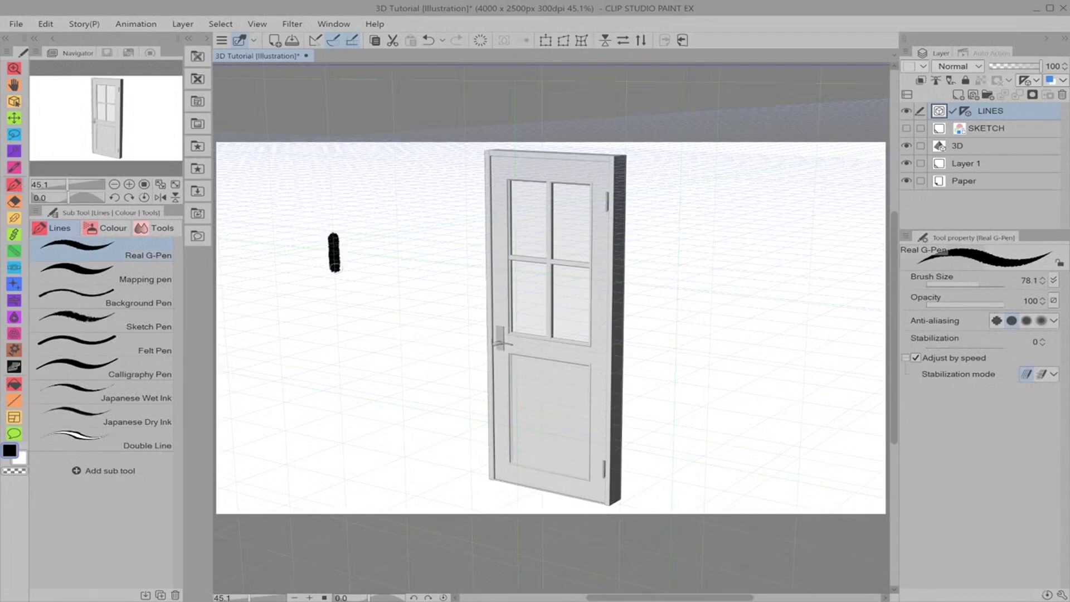
{"action": "key", "text": "ctrl+z"}
{"action": "left_click_drag", "start_coordinate": [389, 236], "coordinate": [346, 238]}
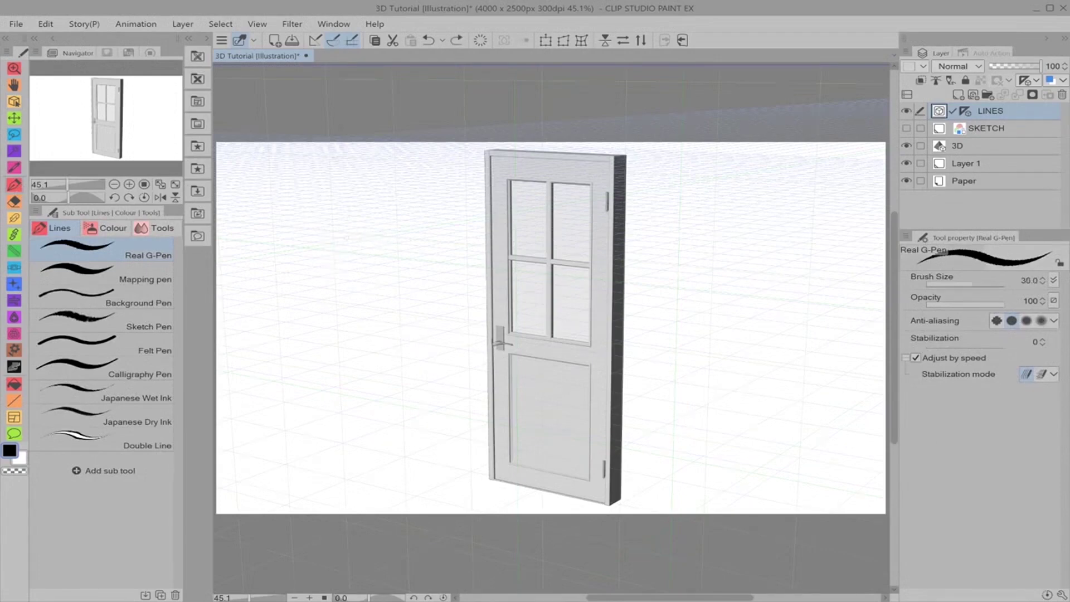
Change the shown grid plane and draw perspective-snapped box strokes beside the door.
{"action": "left_click", "coordinate": [966, 111]}
{"action": "left_click", "coordinate": [1036, 346]}
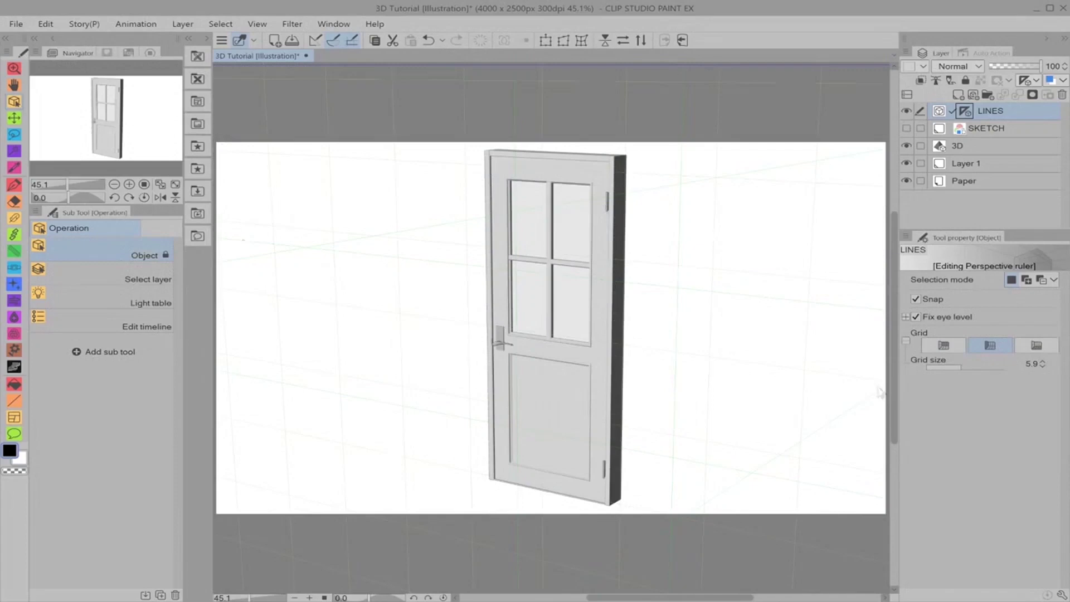
{"action": "key", "text": "p"}
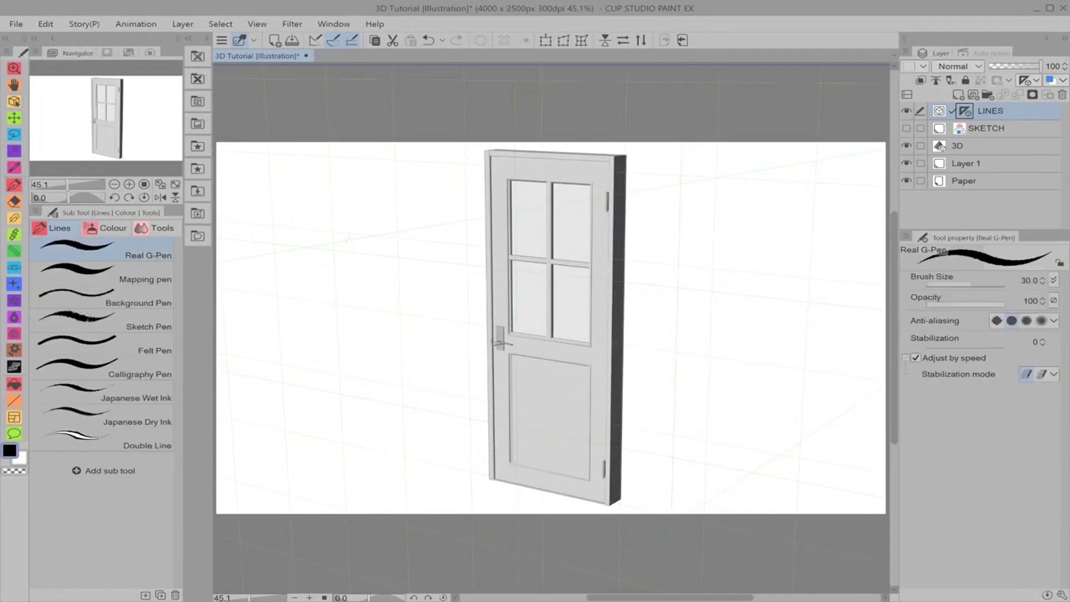
{"action": "mouse_move", "coordinate": [392, 258]}
{"action": "left_mouse_down"}
{"action": "mouse_move", "coordinate": [365, 234]}
{"action": "mouse_move", "coordinate": [401, 314]}
{"action": "mouse_move", "coordinate": [331, 305]}
{"action": "mouse_move", "coordinate": [333, 239]}
{"action": "mouse_move", "coordinate": [489, 247]}
{"action": "left_mouse_up"}
{"action": "left_click_drag", "start_coordinate": [397, 233], "coordinate": [401, 342]}
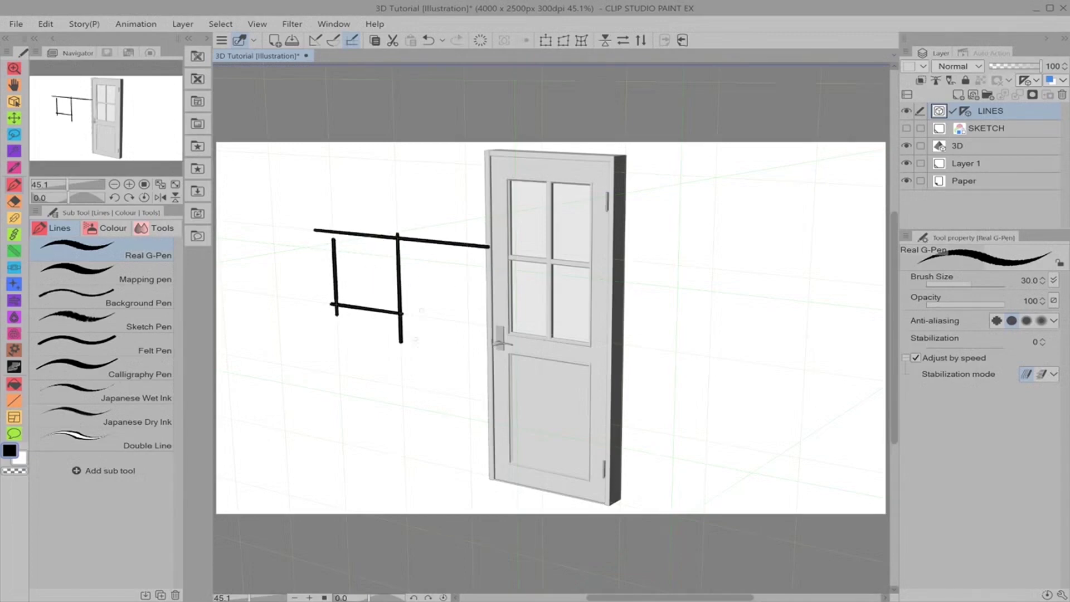
{"action": "left_click_drag", "start_coordinate": [430, 262], "coordinate": [436, 384]}
{"action": "key", "text": "ctrl+z"}
{"action": "mouse_move", "coordinate": [712, 294]}
{"action": "left_mouse_down"}
{"action": "mouse_move", "coordinate": [710, 366]}
{"action": "mouse_move", "coordinate": [803, 369]}
{"action": "mouse_move", "coordinate": [810, 274]}
{"action": "mouse_move", "coordinate": [723, 270]}
{"action": "mouse_move", "coordinate": [712, 296]}
{"action": "left_mouse_up"}
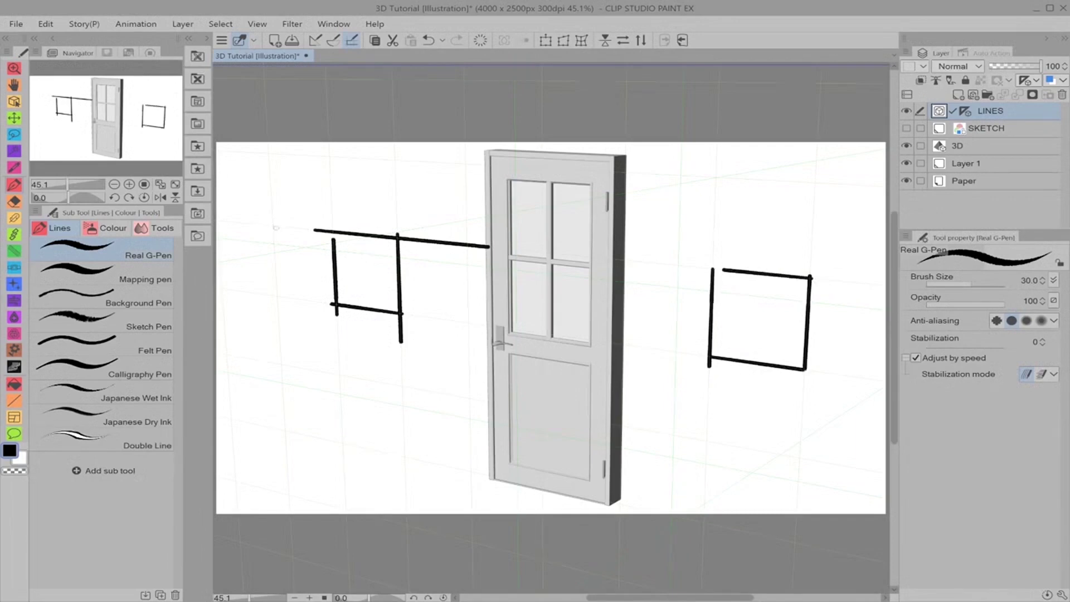
{"action": "mouse_move", "coordinate": [273, 229]}
{"action": "left_mouse_down"}
{"action": "mouse_move", "coordinate": [277, 292]}
{"action": "mouse_move", "coordinate": [222, 289]}
{"action": "mouse_move", "coordinate": [227, 222]}
{"action": "mouse_move", "coordinate": [217, 220]}
{"action": "left_mouse_up"}
{"action": "left_click_drag", "start_coordinate": [217, 221], "coordinate": [221, 290]}
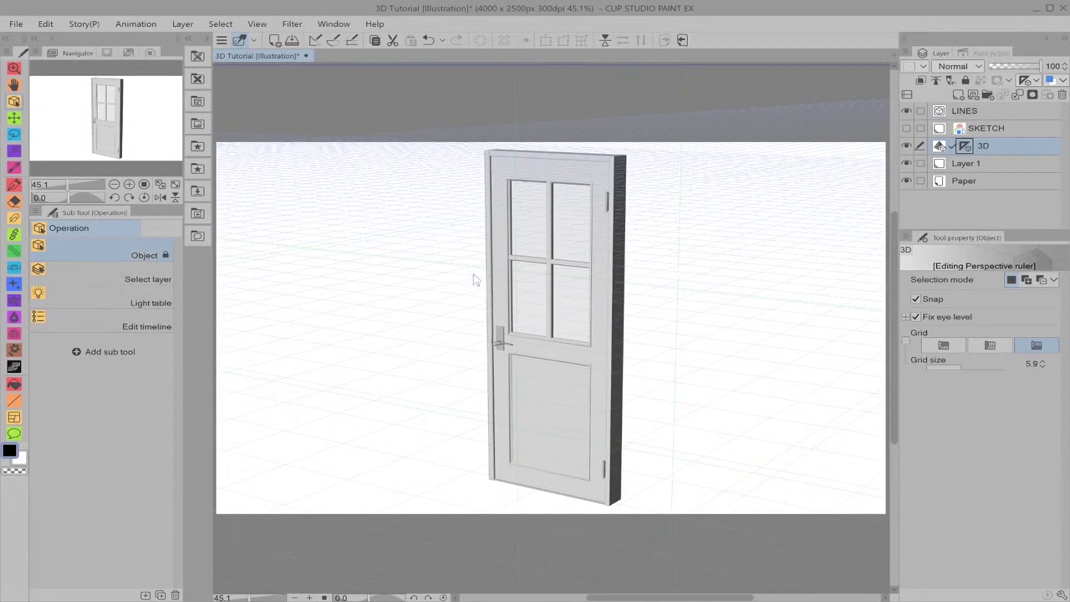
{"action": "scroll", "coordinate": [474, 282], "scroll_direction": "down", "scroll_amount": 3}
{"action": "scroll", "coordinate": [469, 295], "scroll_direction": "down", "scroll_amount": 5}
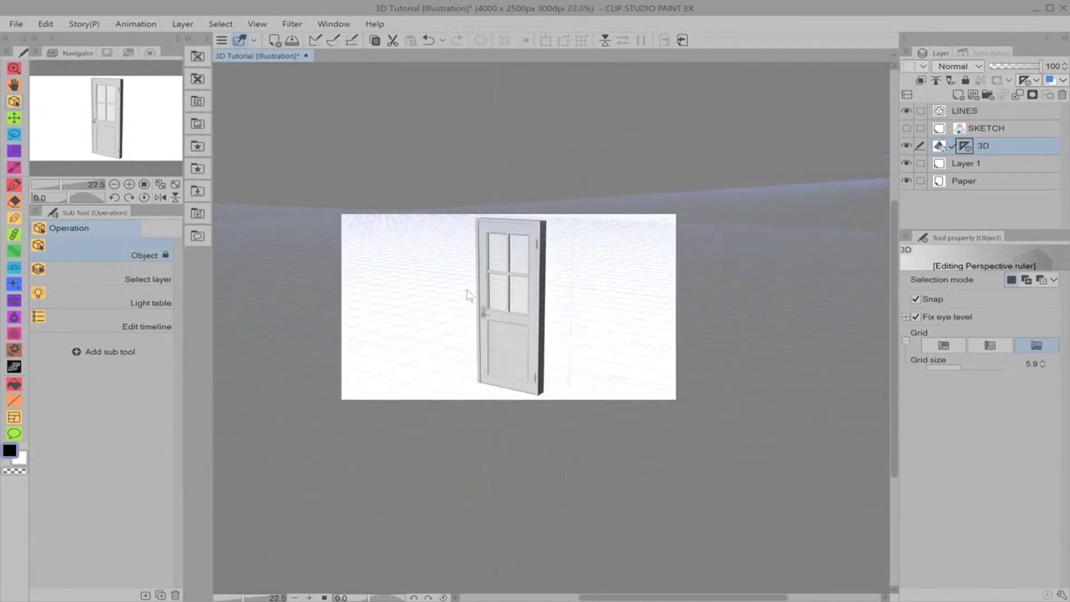
{"action": "scroll", "coordinate": [471, 297], "scroll_direction": "down", "scroll_amount": 1}
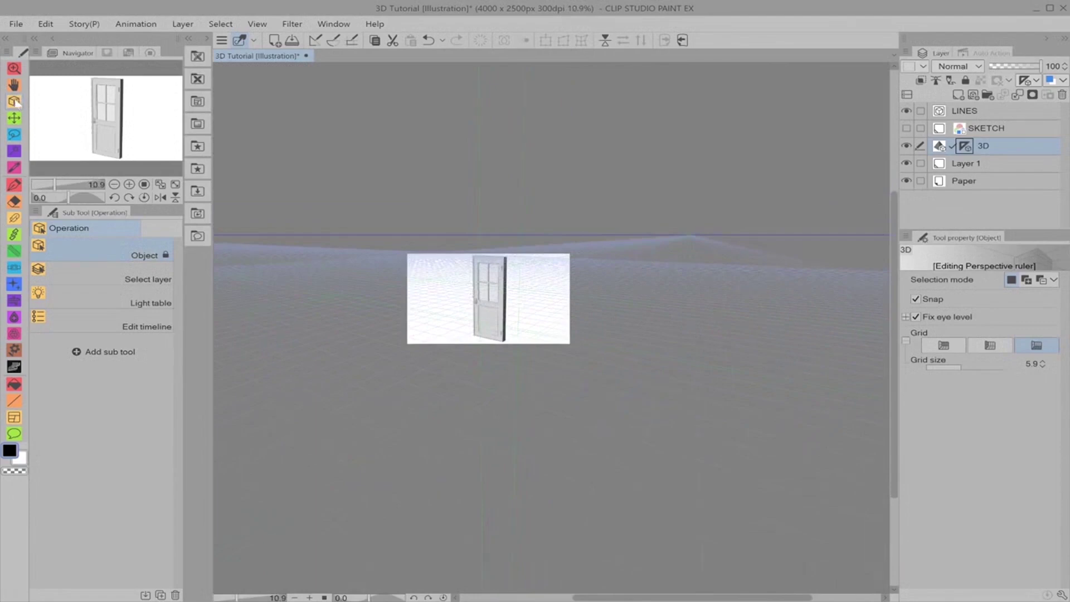
{"action": "left_click", "coordinate": [14, 85]}
{"action": "left_click_drag", "start_coordinate": [230, 179], "coordinate": [417, 209]}
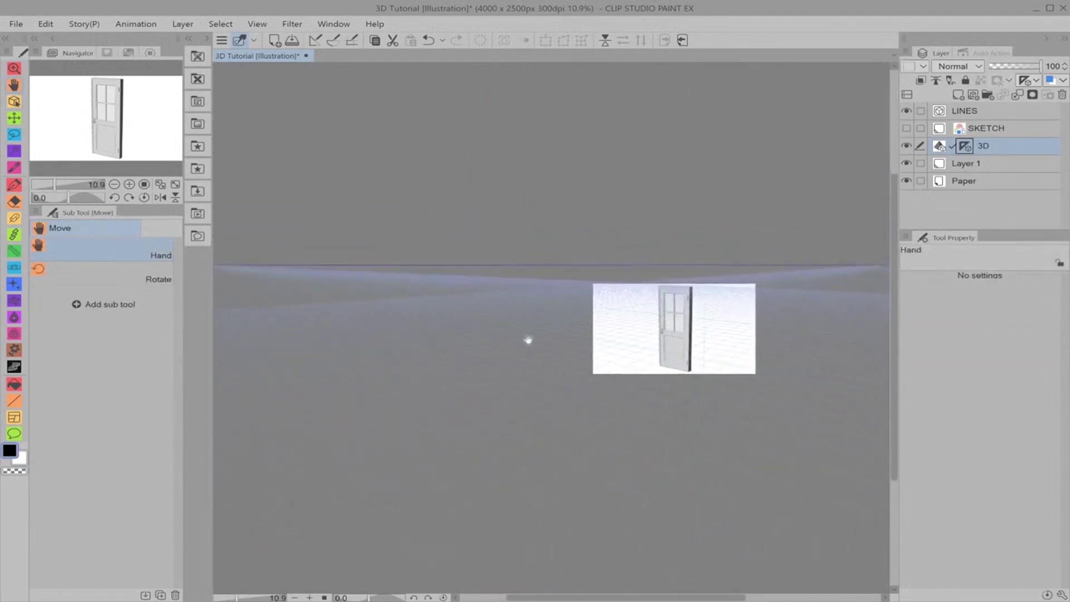
{"action": "left_click_drag", "start_coordinate": [313, 220], "coordinate": [433, 214]}
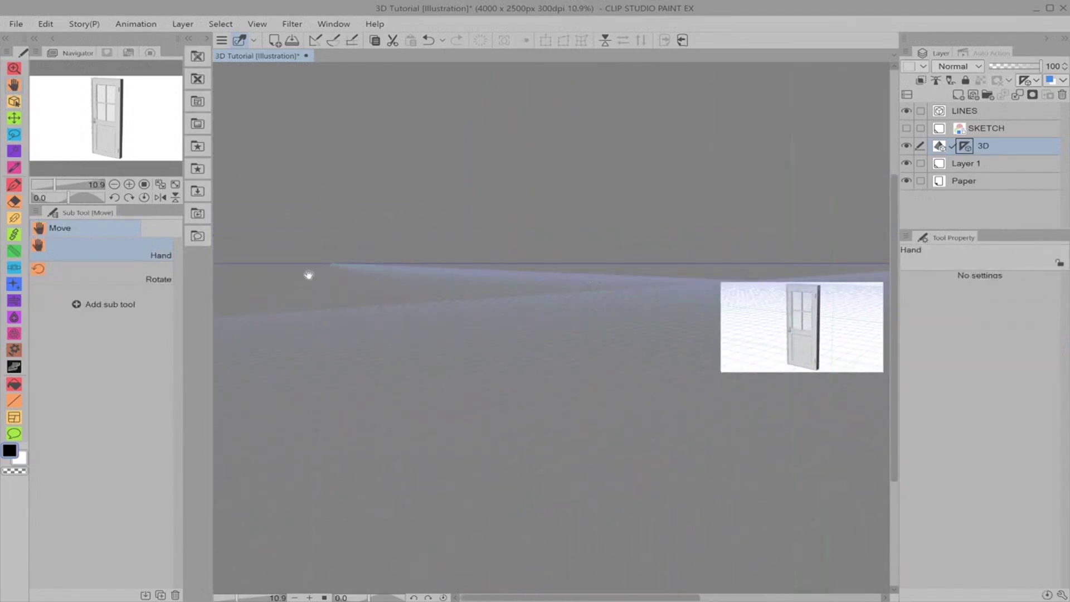
{"action": "left_click_drag", "start_coordinate": [868, 232], "coordinate": [760, 227]}
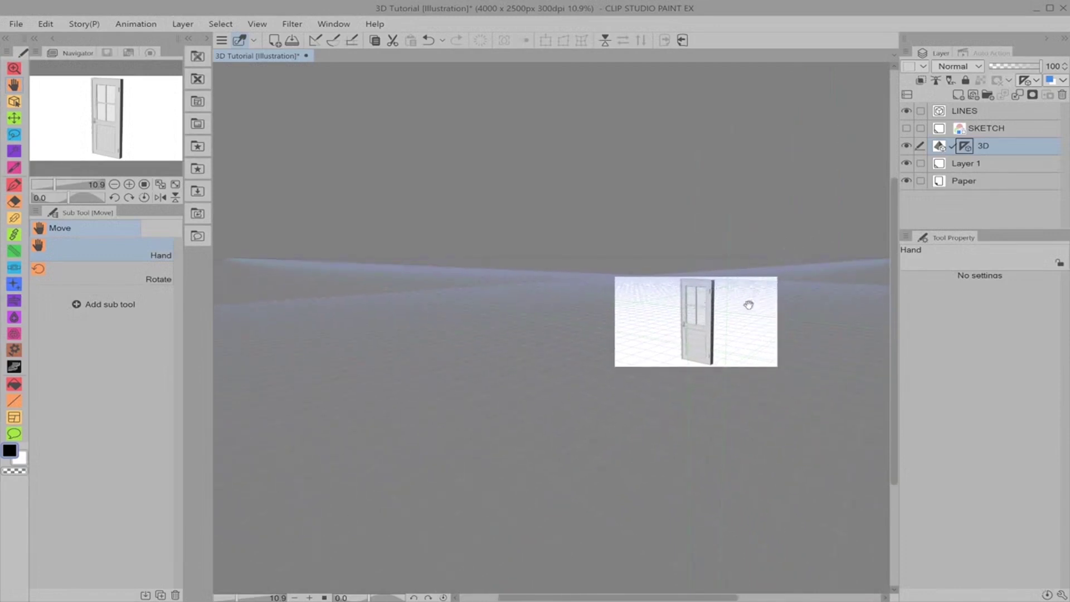
{"action": "scroll", "coordinate": [754, 324], "scroll_direction": "down", "scroll_amount": 1}
{"action": "left_click_drag", "start_coordinate": [816, 315], "coordinate": [695, 313]}
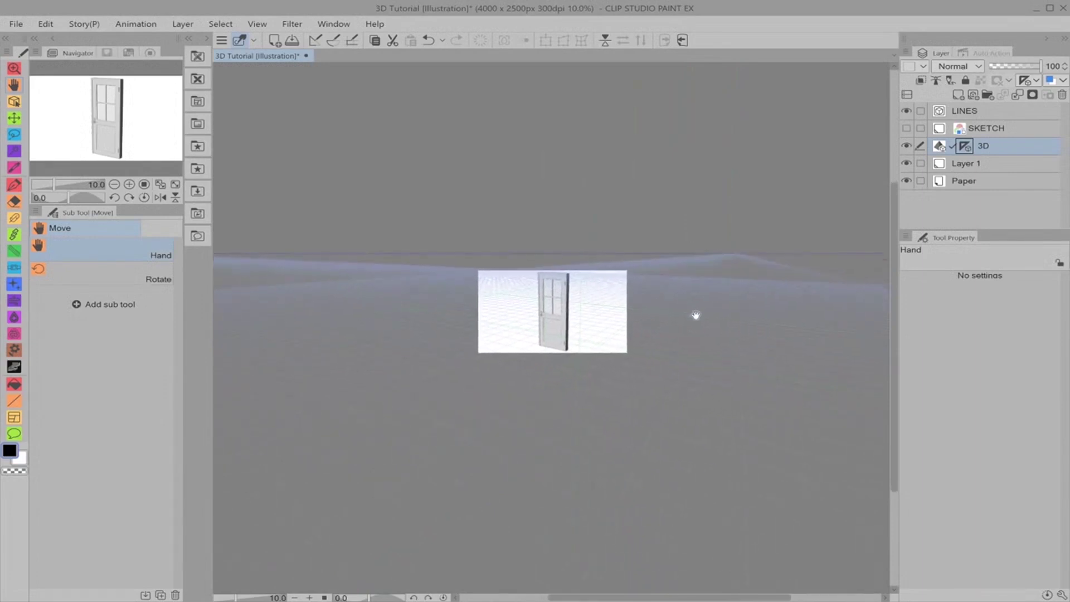
{"action": "left_click_drag", "start_coordinate": [762, 256], "coordinate": [804, 252]}
{"action": "left_click_drag", "start_coordinate": [397, 165], "coordinate": [357, 177]}
{"action": "left_click_drag", "start_coordinate": [723, 214], "coordinate": [612, 207]}
{"action": "left_click_drag", "start_coordinate": [440, 191], "coordinate": [567, 218]}
{"action": "left_click_drag", "start_coordinate": [407, 216], "coordinate": [464, 195]}
{"action": "left_click_drag", "start_coordinate": [747, 219], "coordinate": [790, 203]}
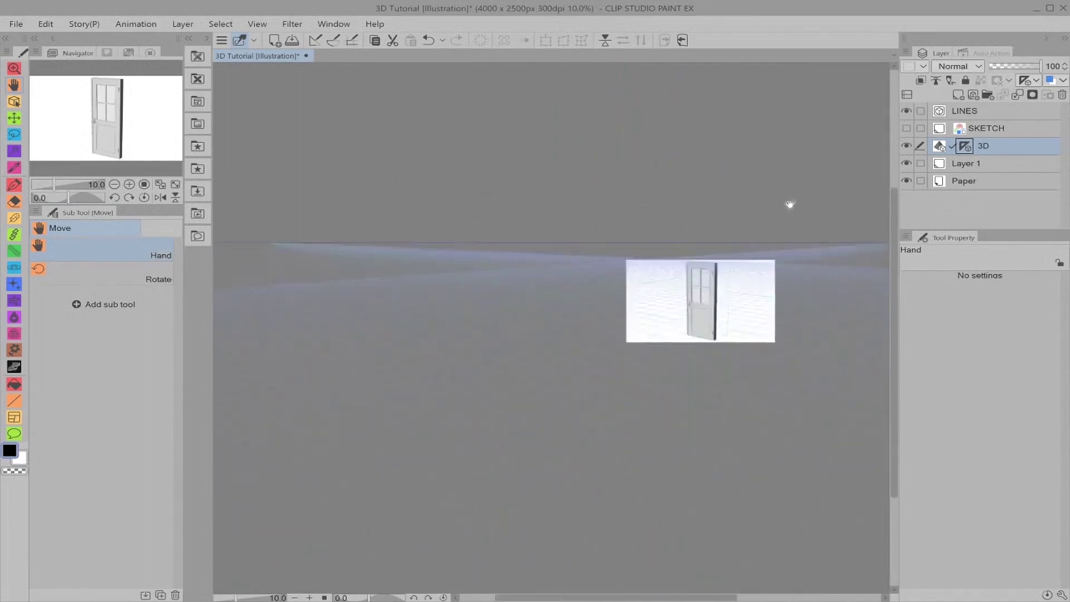
{"action": "scroll", "coordinate": [748, 273], "scroll_direction": "down", "scroll_amount": 5}
{"action": "scroll", "coordinate": [701, 468], "scroll_direction": "down", "scroll_amount": 2}
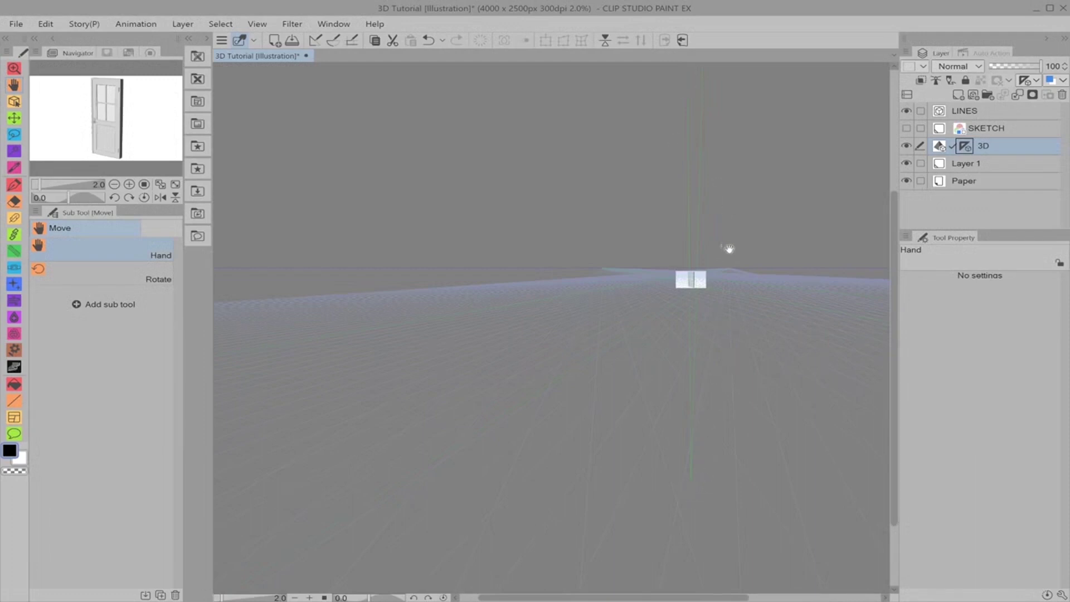
{"action": "left_click_drag", "start_coordinate": [704, 303], "coordinate": [570, 433]}
{"action": "key", "text": "ctrl+0"}
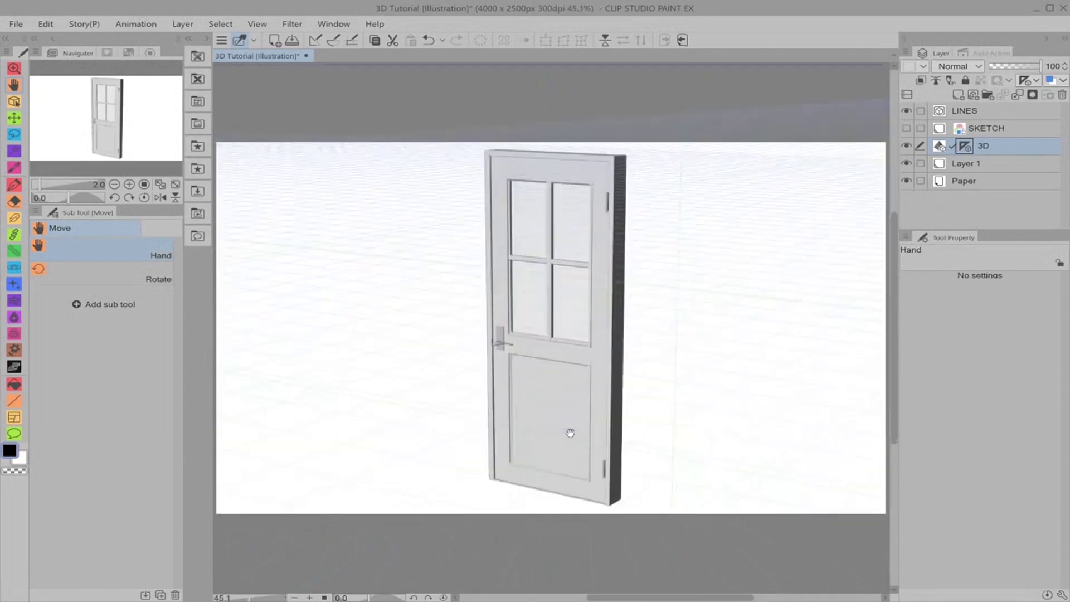
{"action": "left_click", "coordinate": [21, 99]}
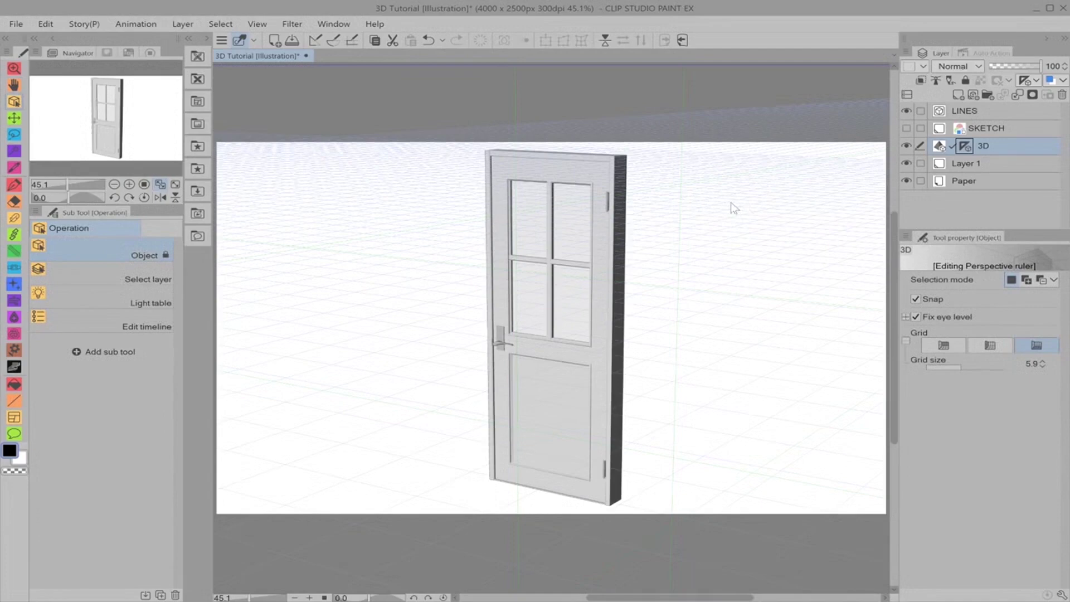
Zoom the canvas in and out until the door's perspective ruler handles are visible.
{"action": "scroll", "coordinate": [758, 282], "scroll_direction": "down", "scroll_amount": 2}
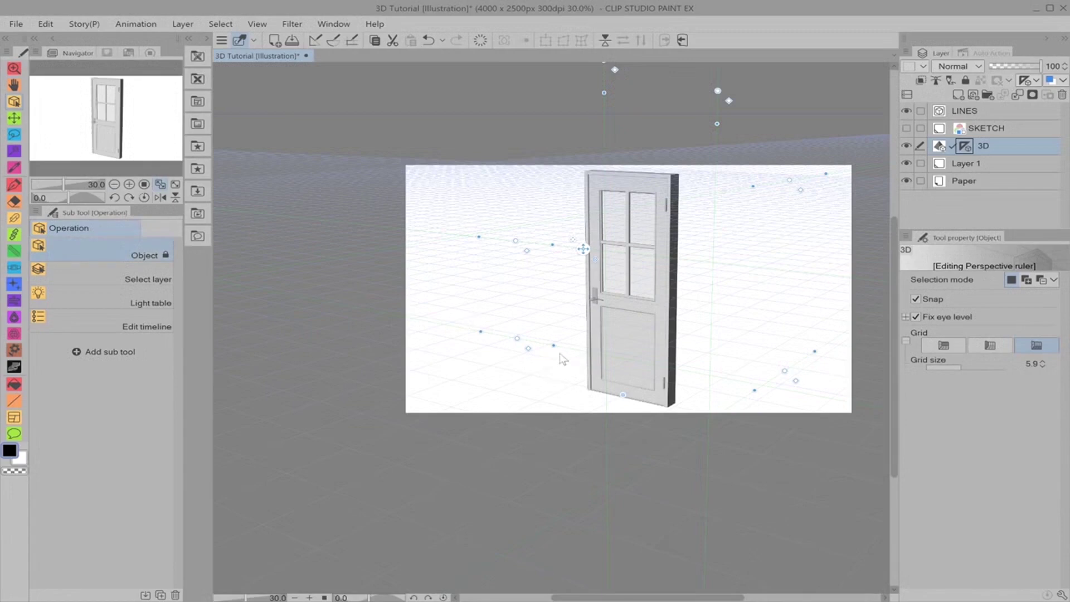
{"action": "scroll", "coordinate": [538, 382], "scroll_direction": "up", "scroll_amount": 1}
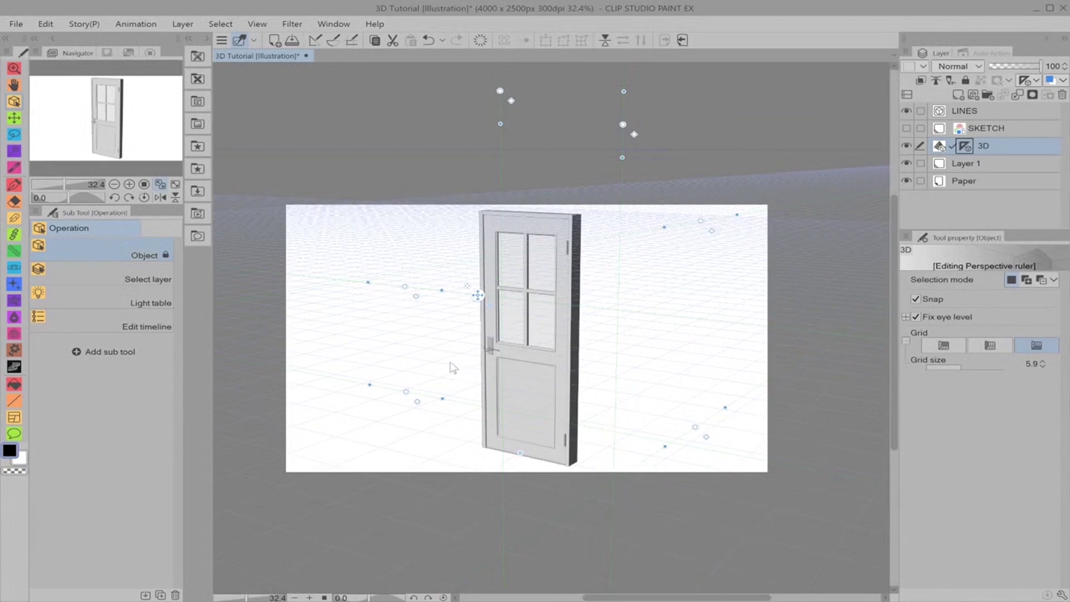
{"action": "scroll", "coordinate": [648, 266], "scroll_direction": "up", "scroll_amount": 2}
{"action": "scroll", "coordinate": [820, 362], "scroll_direction": "down", "scroll_amount": 4}
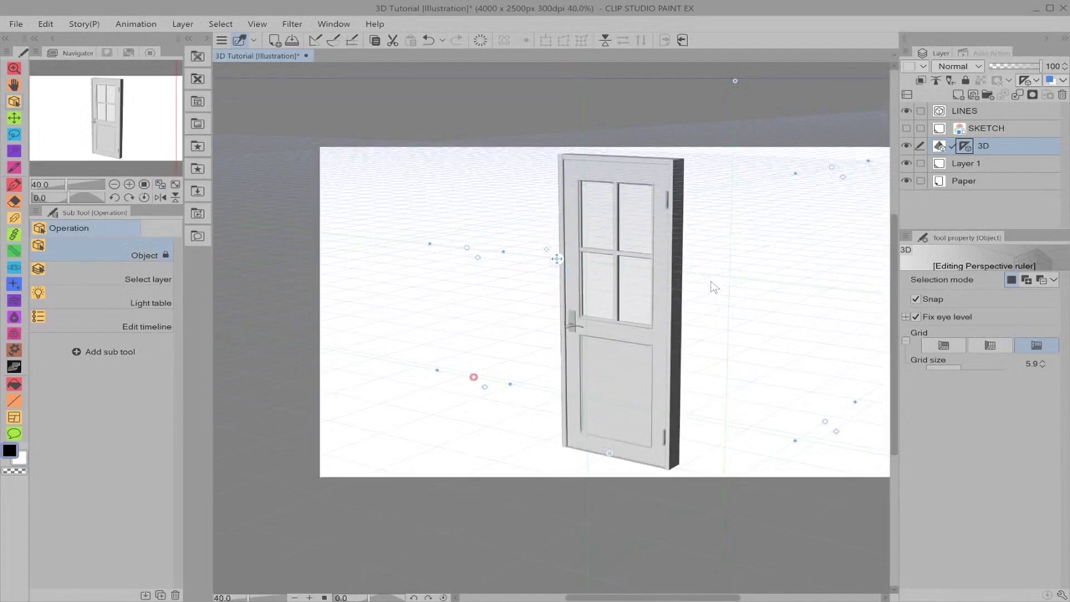
{"action": "scroll", "coordinate": [733, 337], "scroll_direction": "down", "scroll_amount": 2}
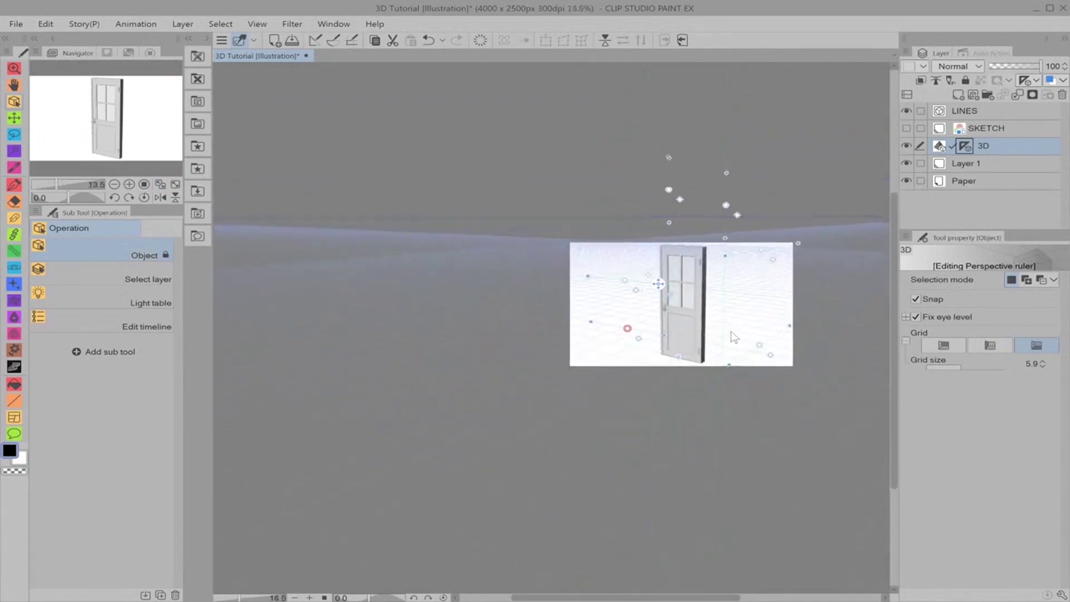
{"action": "scroll", "coordinate": [734, 337], "scroll_direction": "up", "scroll_amount": 3}
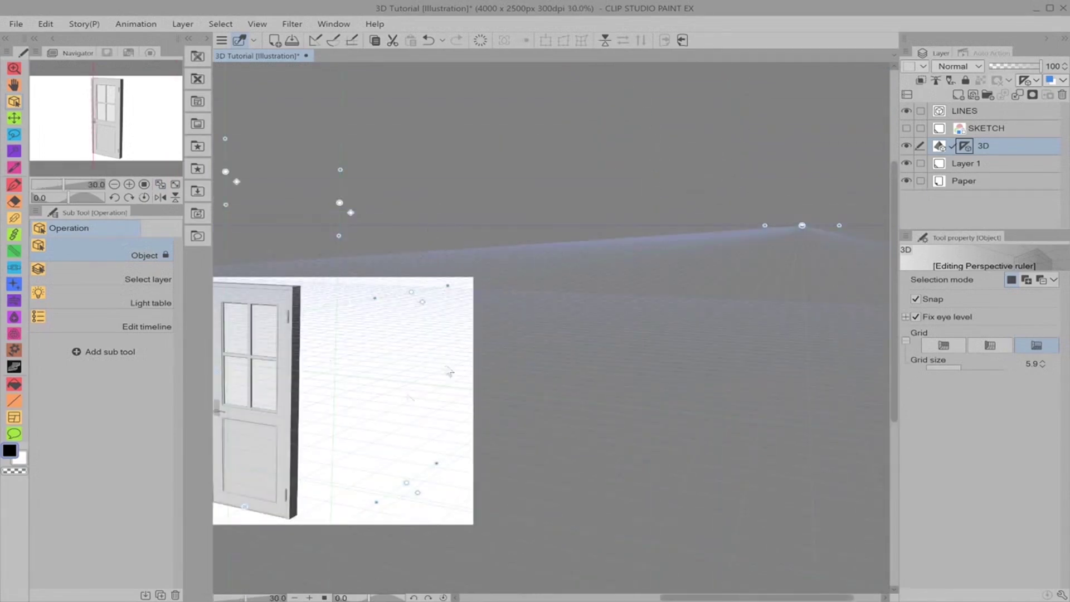
Lower the horizon, tilt the perspective, and shift a guide line and vanishing point.
{"action": "mouse_move", "coordinate": [803, 226]}
{"action": "left_mouse_down"}
{"action": "mouse_move", "coordinate": [812, 265]}
{"action": "mouse_move", "coordinate": [811, 237]}
{"action": "left_mouse_up"}
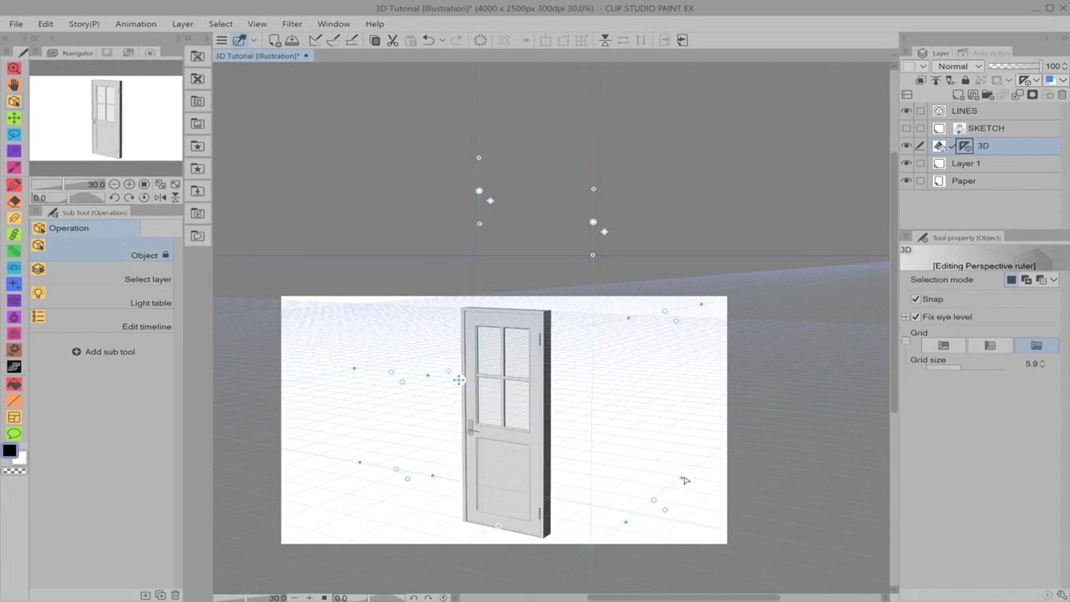
{"action": "mouse_move", "coordinate": [682, 479]}
{"action": "left_mouse_down"}
{"action": "mouse_move", "coordinate": [672, 464]}
{"action": "mouse_move", "coordinate": [700, 475]}
{"action": "mouse_move", "coordinate": [665, 456]}
{"action": "mouse_move", "coordinate": [689, 467]}
{"action": "left_mouse_up"}
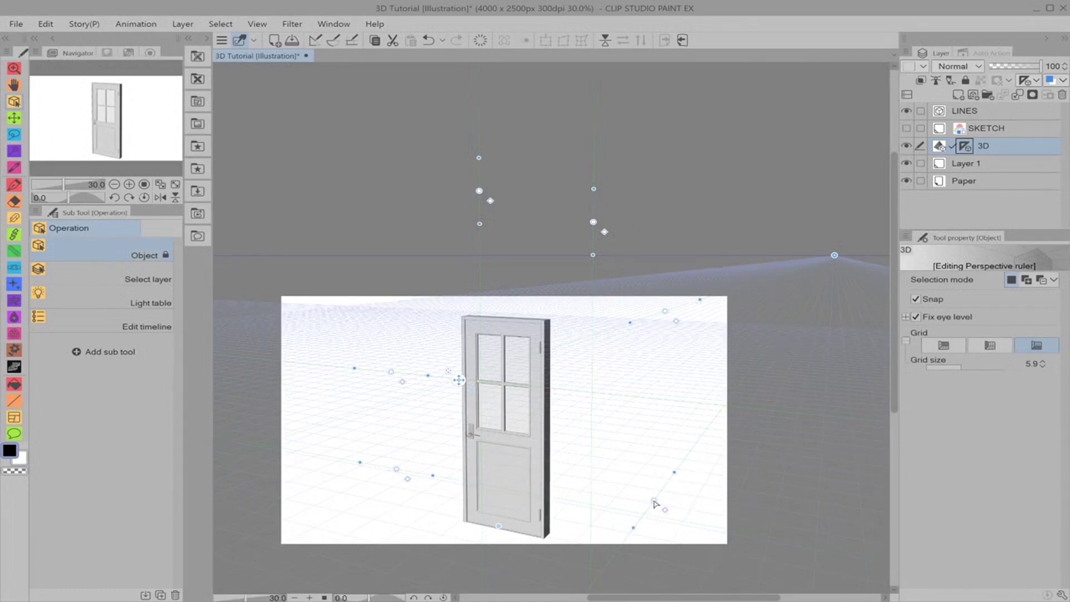
{"action": "left_click_drag", "start_coordinate": [655, 501], "coordinate": [619, 466]}
{"action": "left_click_drag", "start_coordinate": [619, 466], "coordinate": [618, 469]}
Turn on perspective snapping and draw several snapped pen lines across the door.
{"action": "key", "text": "ctrl+2"}
{"action": "key", "text": "ctrl+2"}
{"action": "key", "text": "p"}
{"action": "left_click_drag", "start_coordinate": [383, 396], "coordinate": [532, 350]}
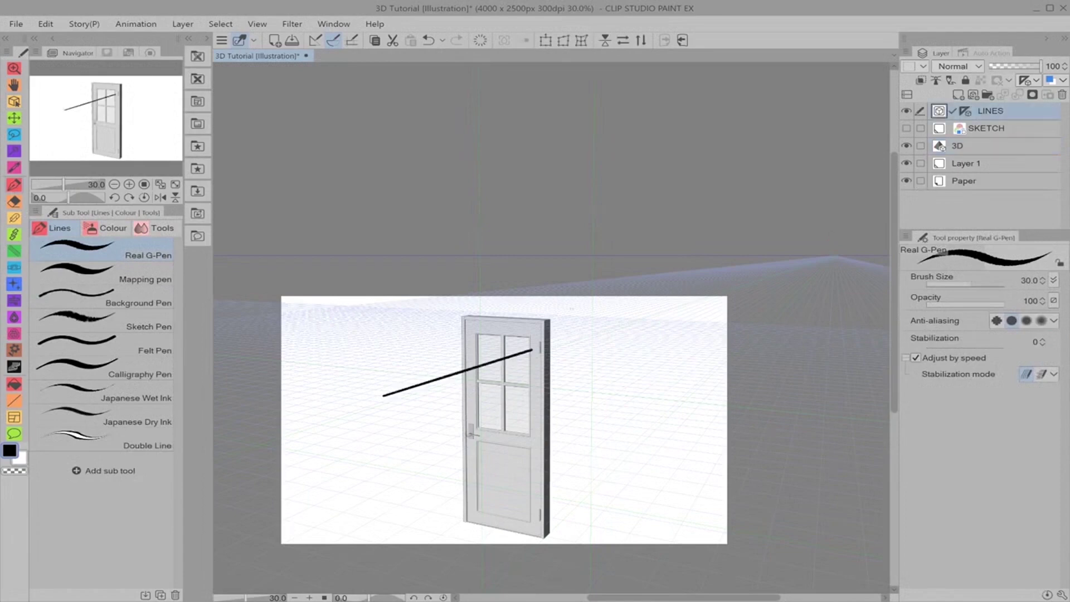
{"action": "left_click_drag", "start_coordinate": [405, 460], "coordinate": [727, 306]}
{"action": "left_click_drag", "start_coordinate": [406, 405], "coordinate": [720, 297]}
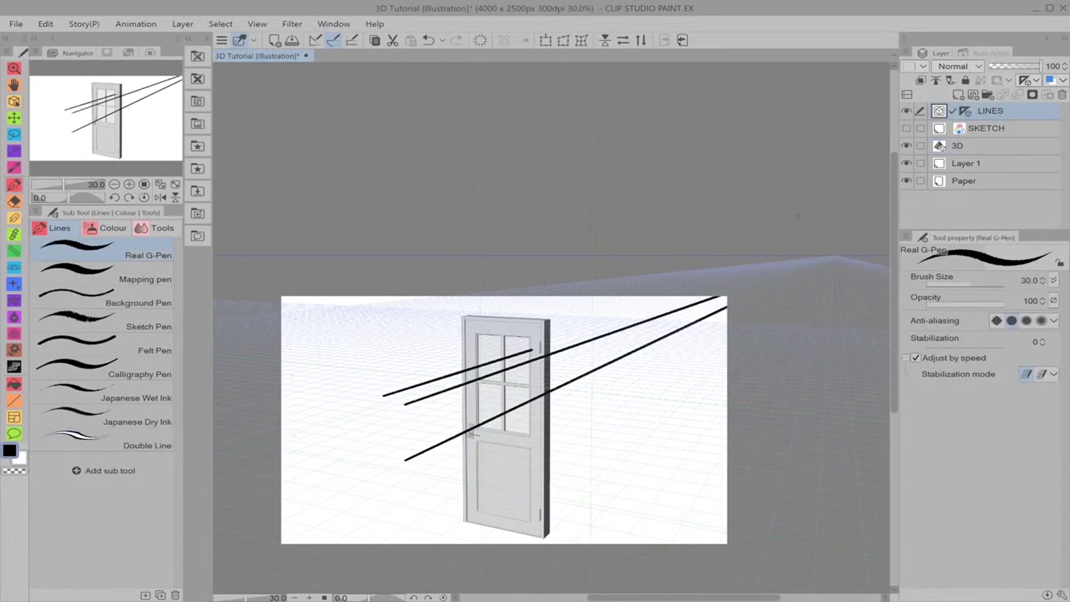
{"action": "left_click_drag", "start_coordinate": [401, 320], "coordinate": [613, 331]}
{"action": "left_click_drag", "start_coordinate": [363, 437], "coordinate": [727, 495]}
{"action": "left_click_drag", "start_coordinate": [727, 441], "coordinate": [281, 386]}
{"action": "left_click_drag", "start_coordinate": [306, 348], "coordinate": [724, 382]}
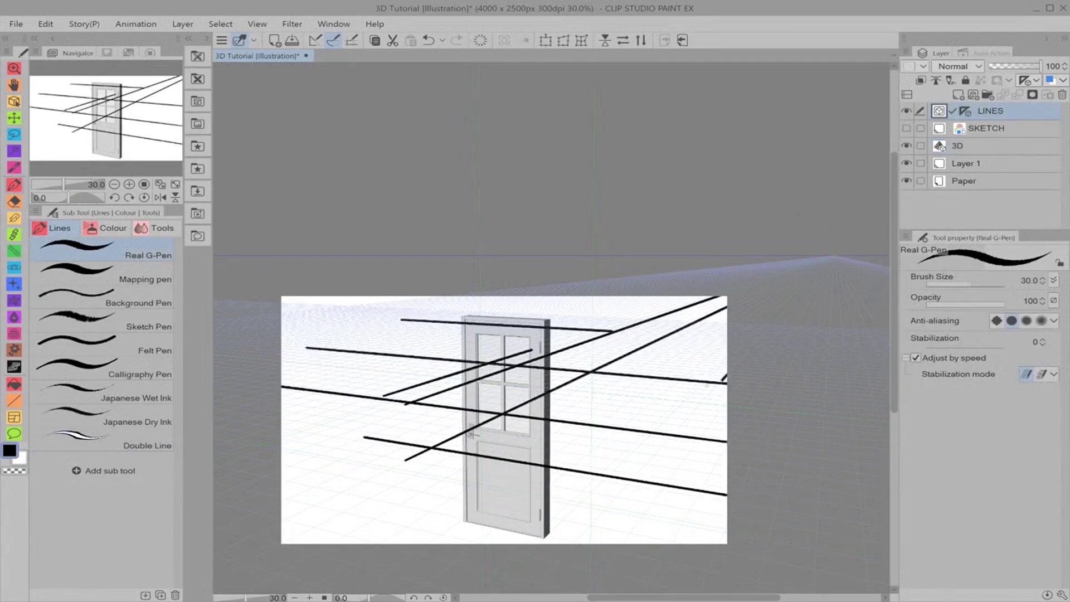
Add a long lower-right diagonal, a top line, and four snapped vertical strokes.
{"action": "left_click_drag", "start_coordinate": [575, 543], "coordinate": [722, 379]}
{"action": "left_click_drag", "start_coordinate": [527, 413], "coordinate": [717, 436]}
{"action": "left_click_drag", "start_coordinate": [727, 337], "coordinate": [281, 313]}
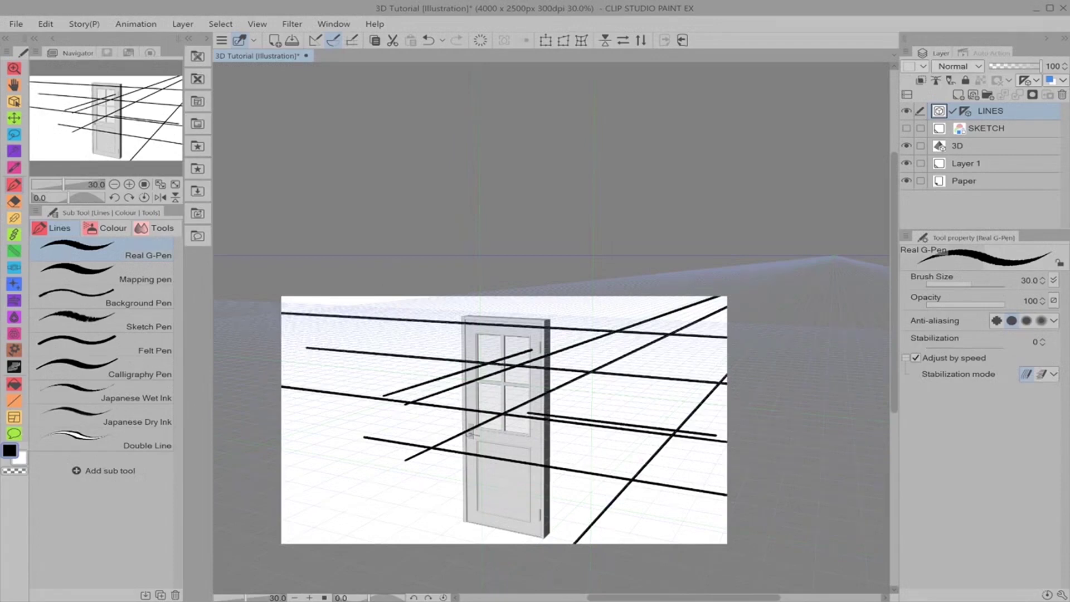
{"action": "left_click_drag", "start_coordinate": [467, 296], "coordinate": [469, 544]}
{"action": "left_click_drag", "start_coordinate": [493, 325], "coordinate": [493, 544]}
{"action": "left_click_drag", "start_coordinate": [588, 296], "coordinate": [586, 544]}
{"action": "left_click_drag", "start_coordinate": [613, 337], "coordinate": [612, 544]}
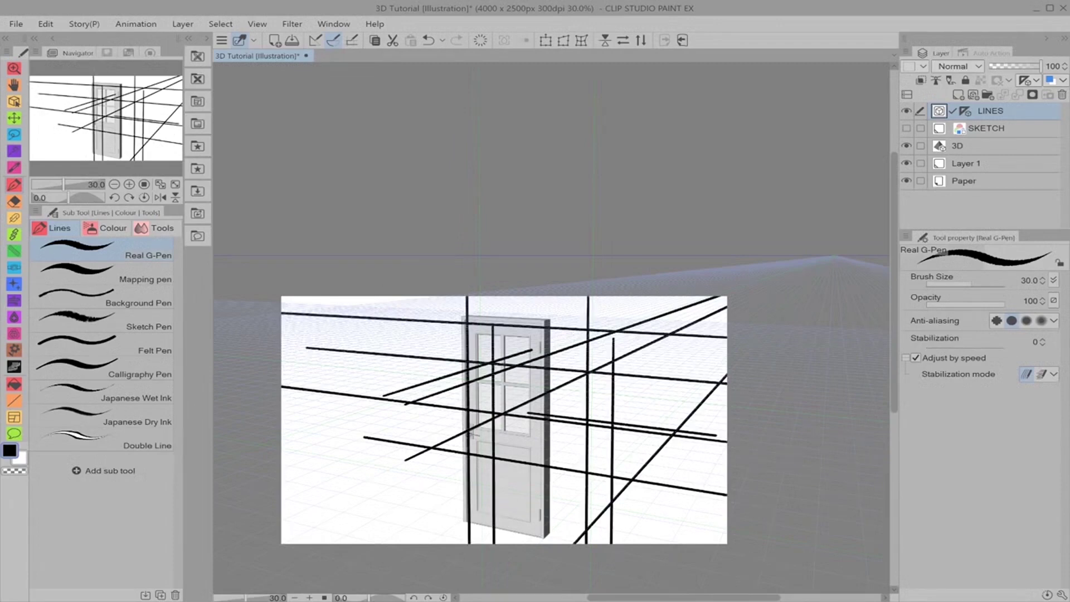
Clear the LINES layer's ink and move the perspective ruler back onto the 3D door layer.
{"action": "left_click", "coordinate": [480, 40]}
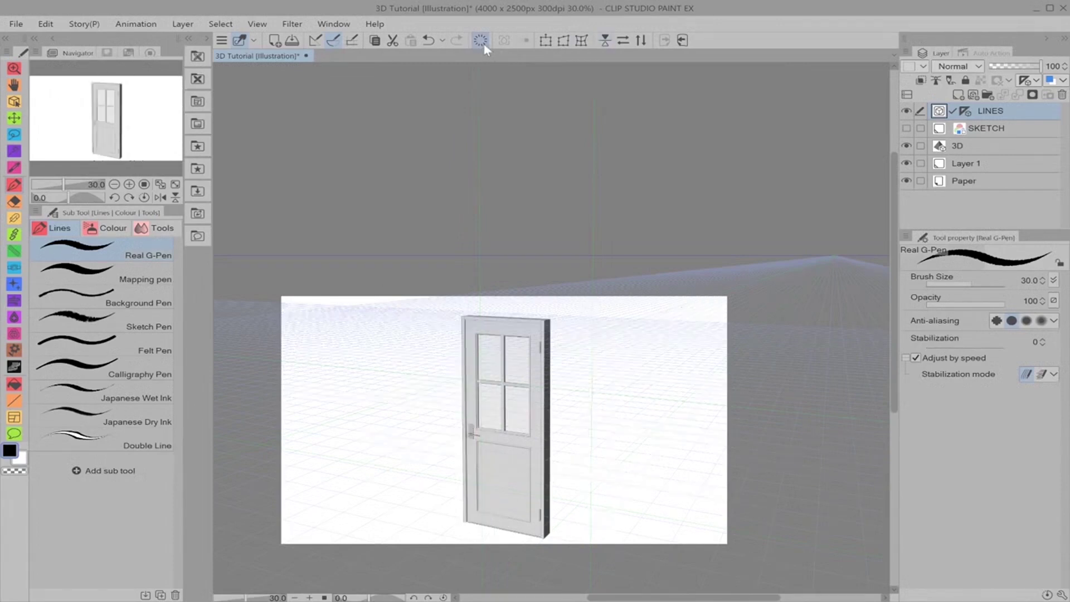
{"action": "left_click_drag", "start_coordinate": [967, 111], "coordinate": [972, 139]}
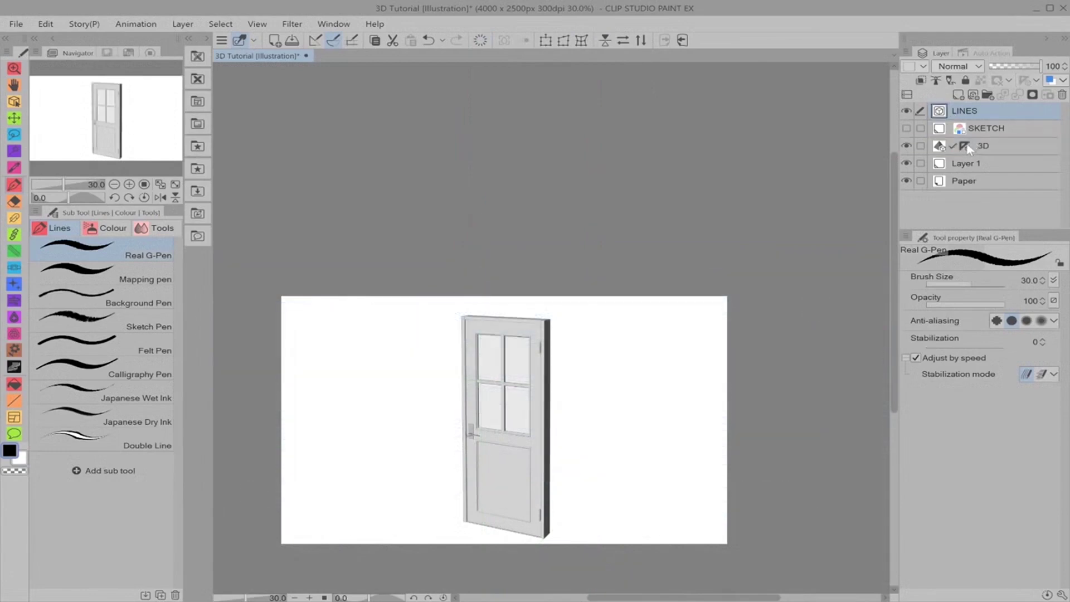
{"action": "left_click", "coordinate": [968, 144]}
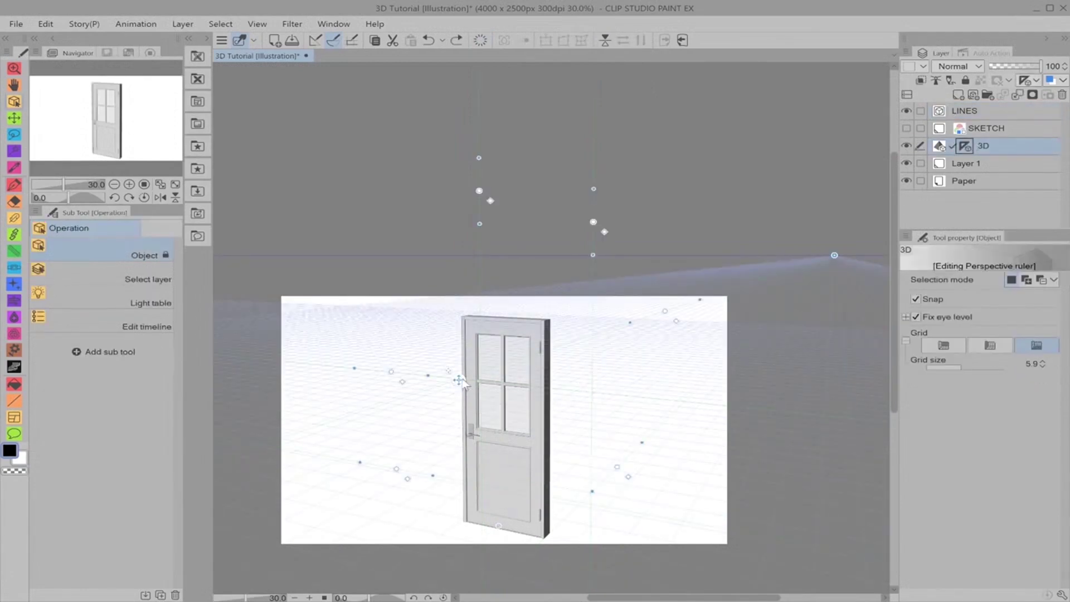
With snapping on, shift the perspective ruler's handles to the left.
{"action": "left_click_drag", "start_coordinate": [466, 384], "coordinate": [402, 372]}
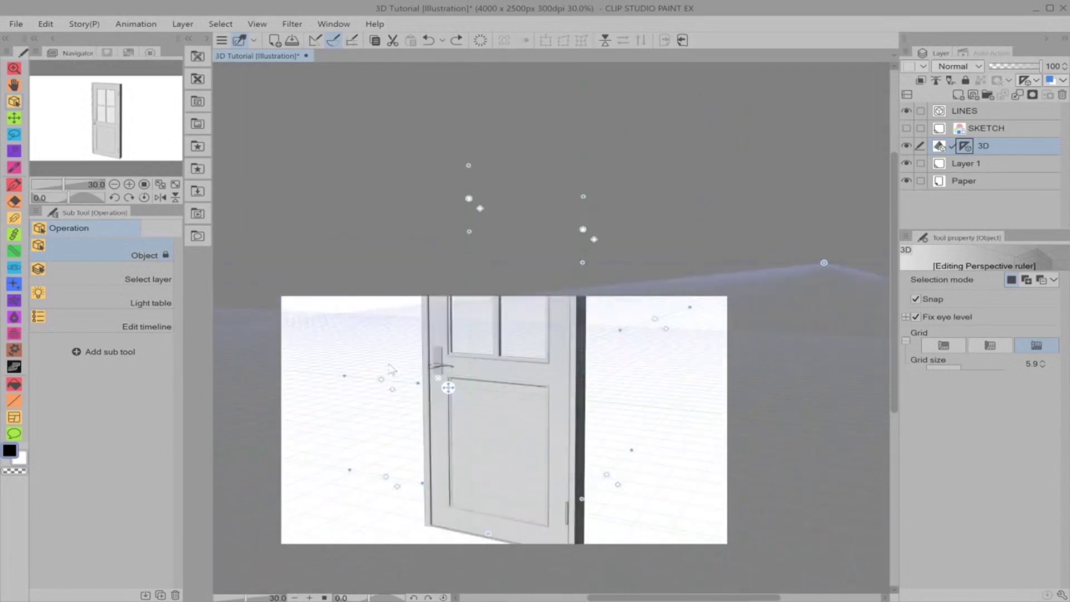
{"action": "key", "text": "ctrl+y"}
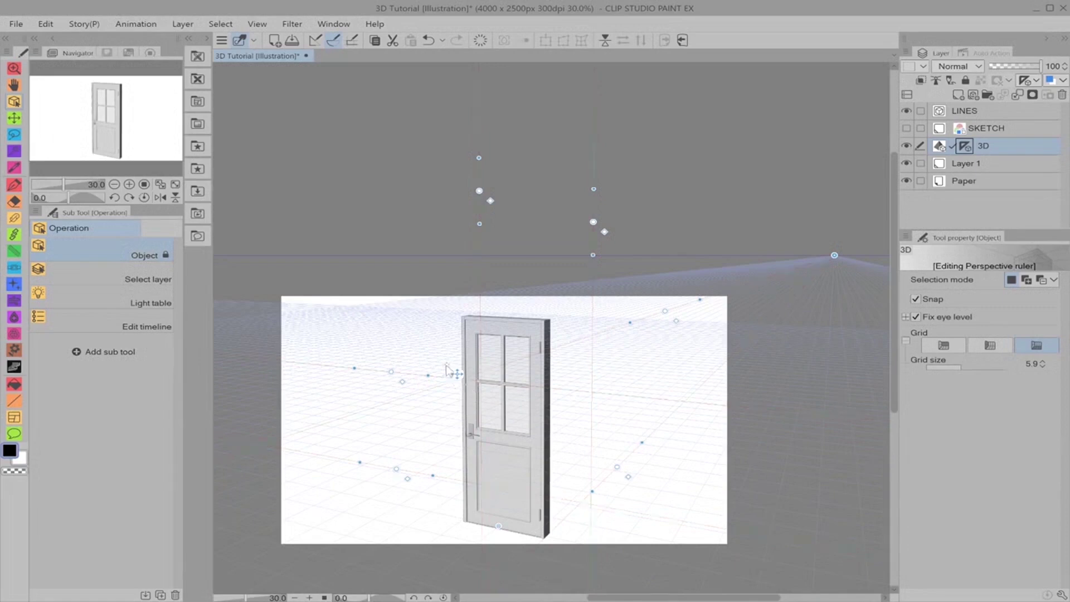
{"action": "key", "text": "ctrl+2"}
{"action": "left_click_drag", "start_coordinate": [713, 368], "coordinate": [678, 369]}
{"action": "scroll", "coordinate": [701, 379], "scroll_direction": "up", "scroll_amount": 2}
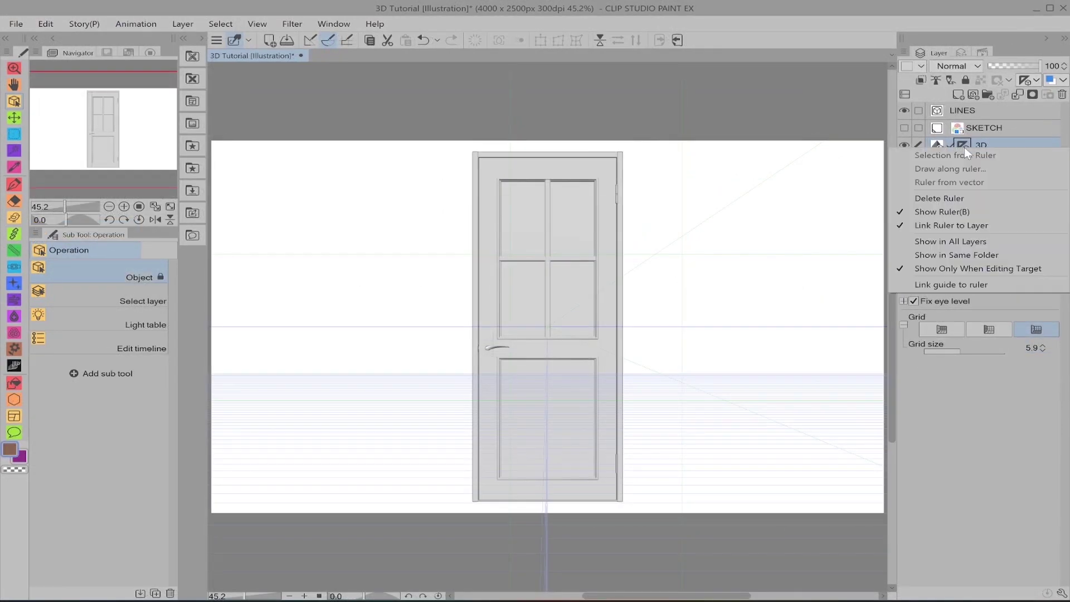
After deleting, restoring and toggling the door's ruler, set it to Show in All Layers.
{"action": "left_click", "coordinate": [965, 147]}
{"action": "left_click", "coordinate": [965, 198]}
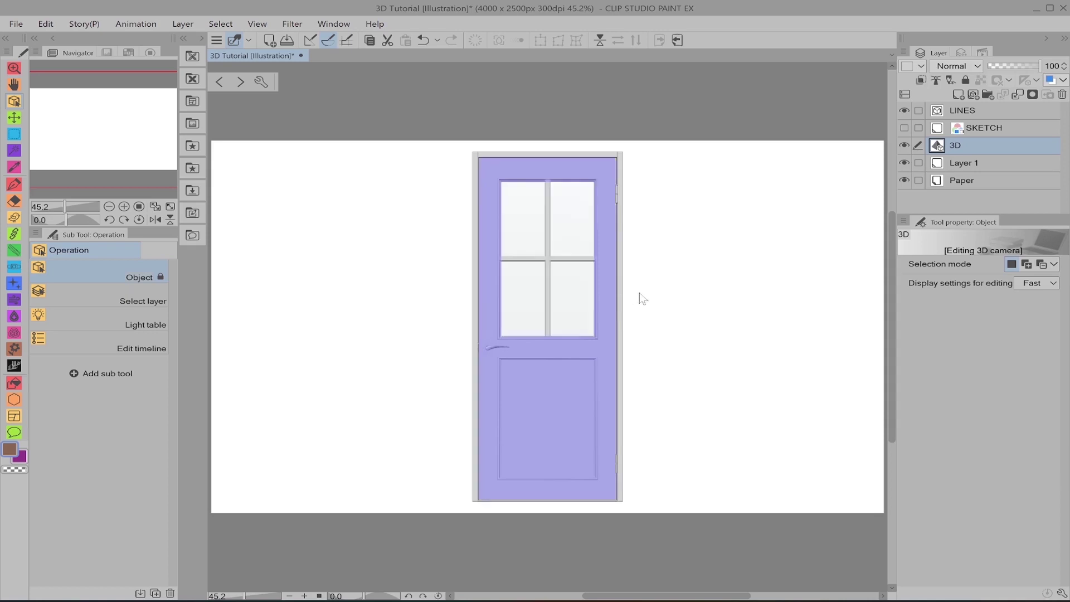
{"action": "key", "text": "ctrl+z"}
{"action": "right_click", "coordinate": [963, 146]}
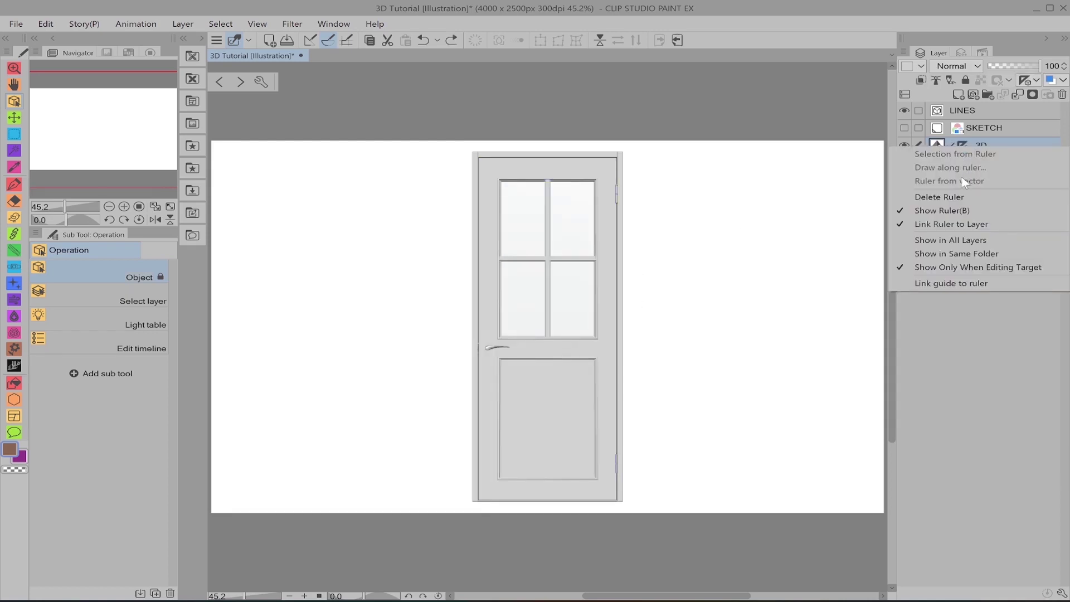
{"action": "left_click", "coordinate": [972, 210]}
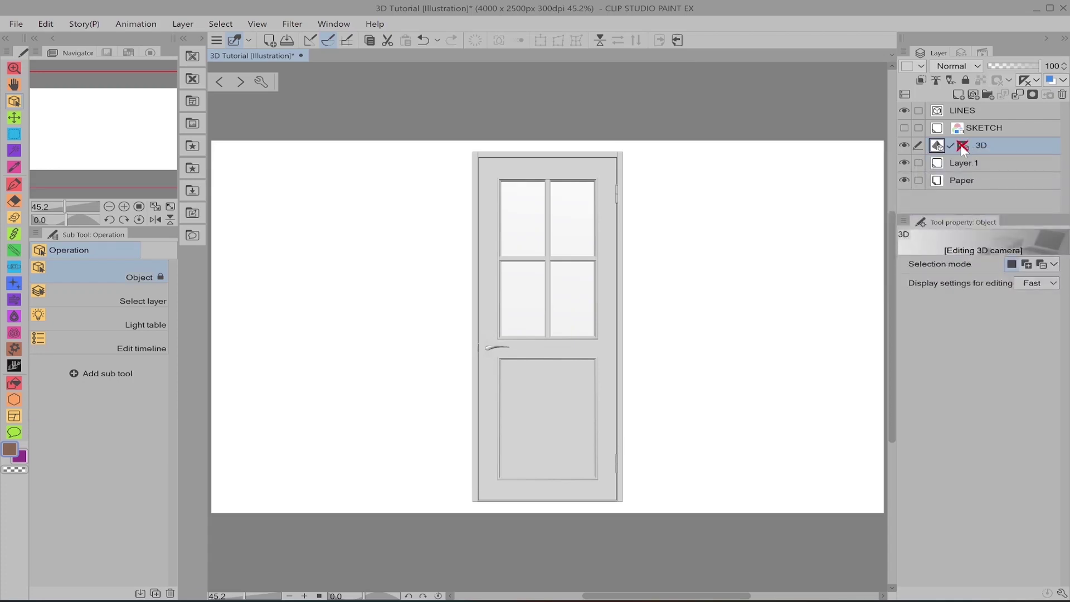
{"action": "right_click", "coordinate": [968, 146]}
{"action": "left_click", "coordinate": [966, 209]}
{"action": "left_click", "coordinate": [953, 148]}
{"action": "right_click", "coordinate": [965, 146]}
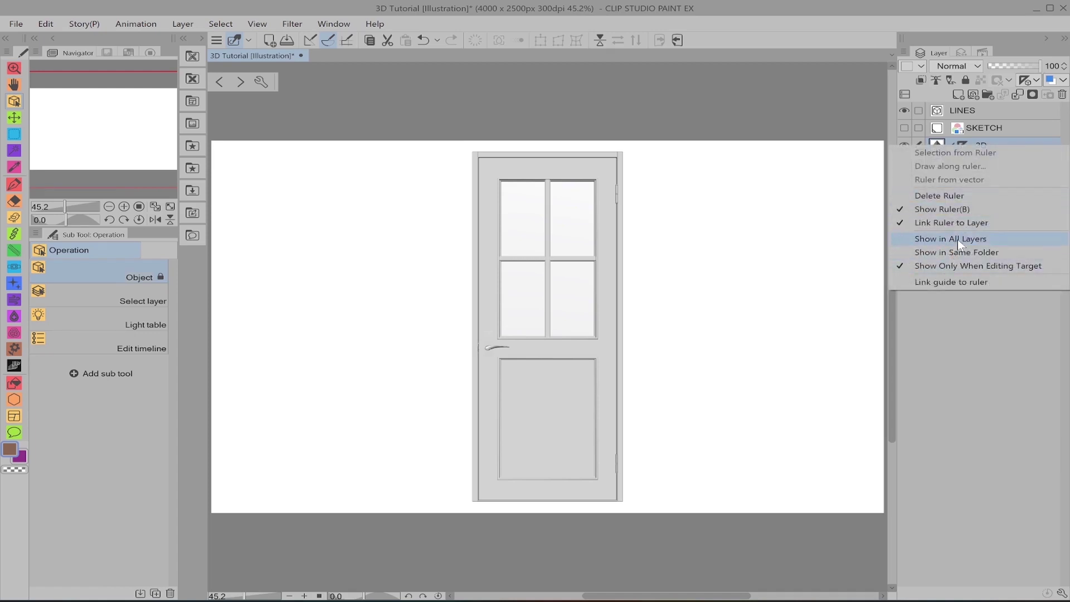
{"action": "left_click", "coordinate": [948, 241]}
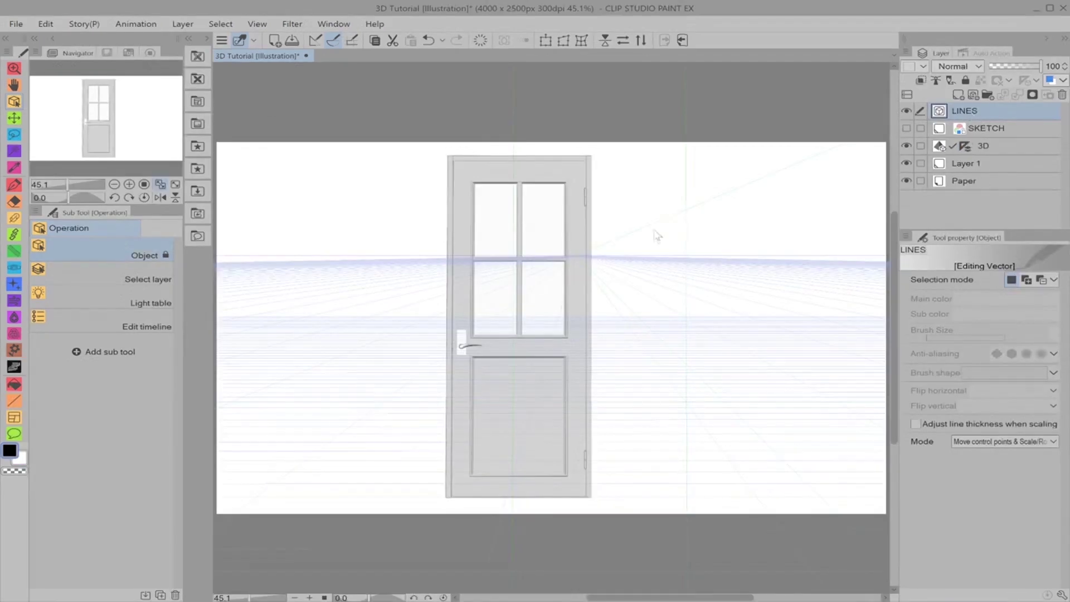
Draw and clear pen test lines on LINES, then set the perspective ruler to Show in Same Folder.
{"action": "key", "text": "p"}
{"action": "left_click", "coordinate": [968, 149]}
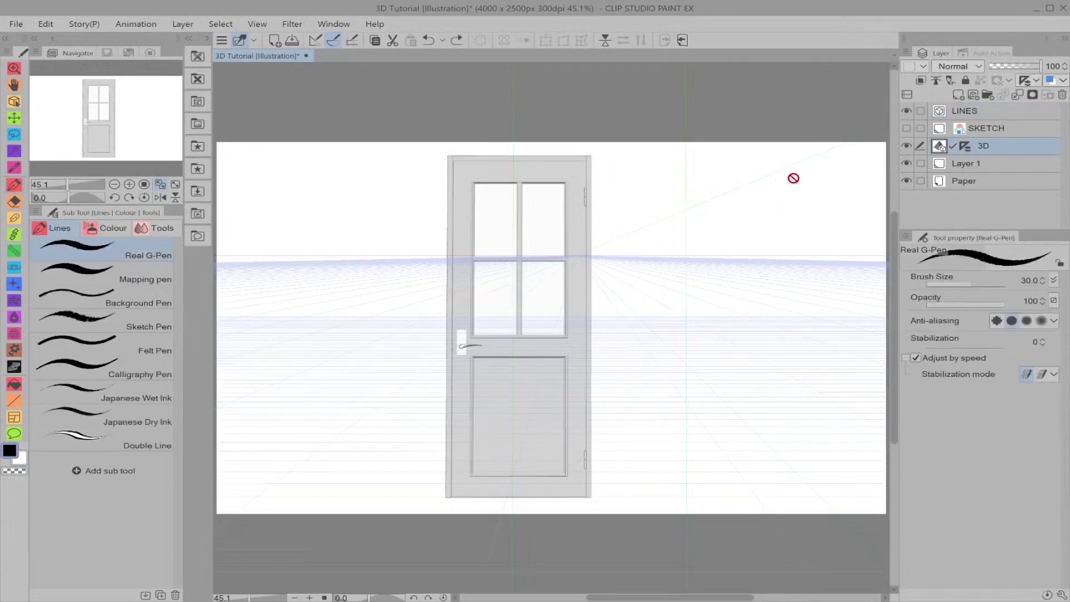
{"action": "left_click", "coordinate": [988, 115]}
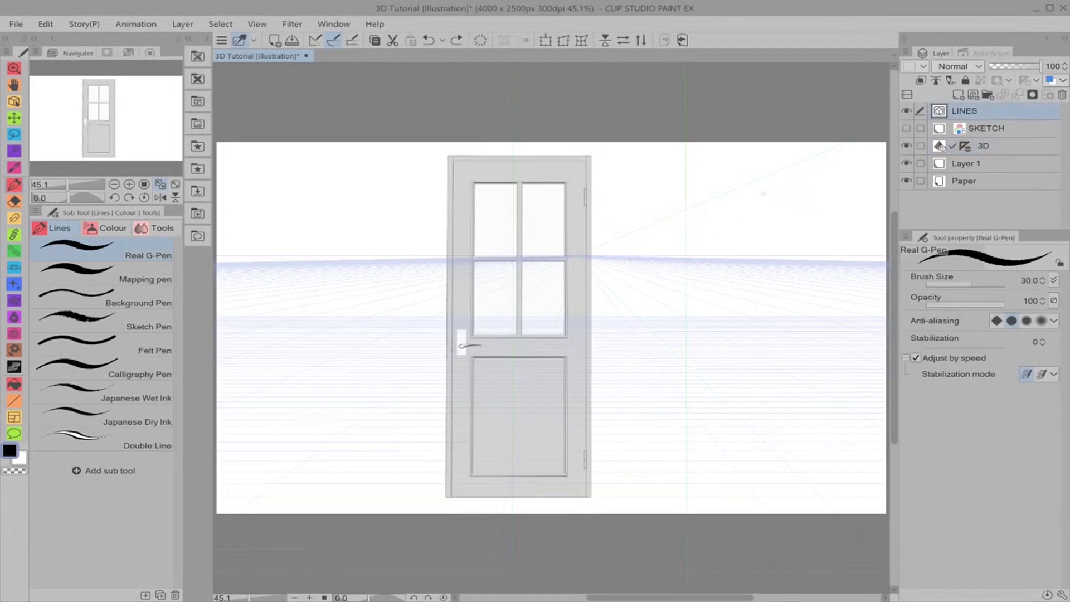
{"action": "key", "text": "ctrl+y"}
{"action": "key", "text": "ctrl+y"}
{"action": "key", "text": "ctrl+y"}
{"action": "key", "text": "ctrl+y"}
{"action": "key", "text": "ctrl+y"}
{"action": "key", "text": "ctrl+y"}
{"action": "key", "text": "ctrl+y"}
{"action": "key", "text": "ctrl+y"}
{"action": "key", "text": "ctrl+y"}
{"action": "key", "text": "ctrl+y"}
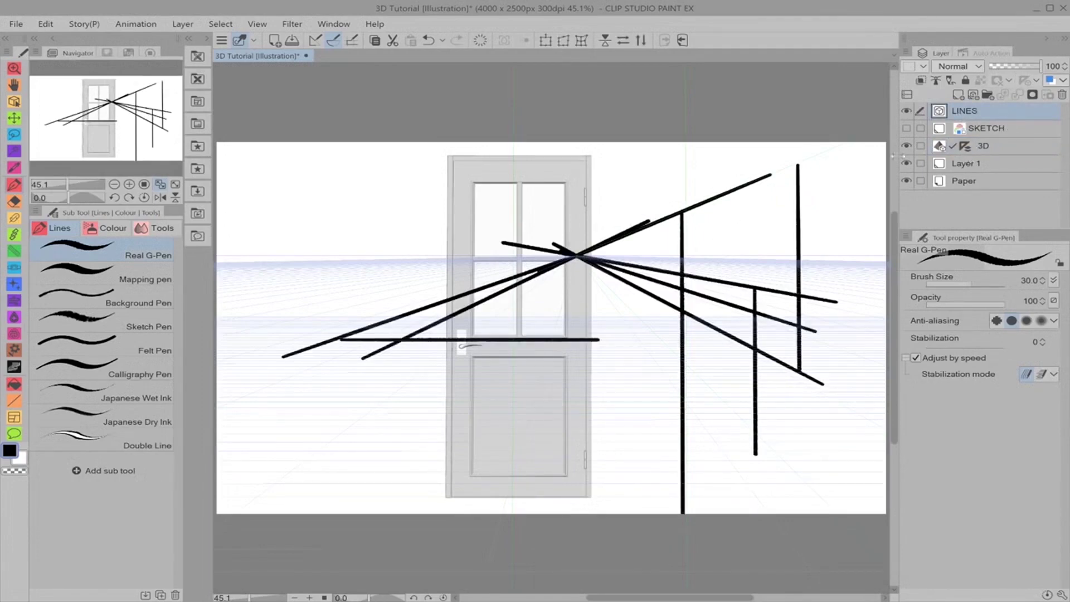
{"action": "left_click", "coordinate": [482, 39]}
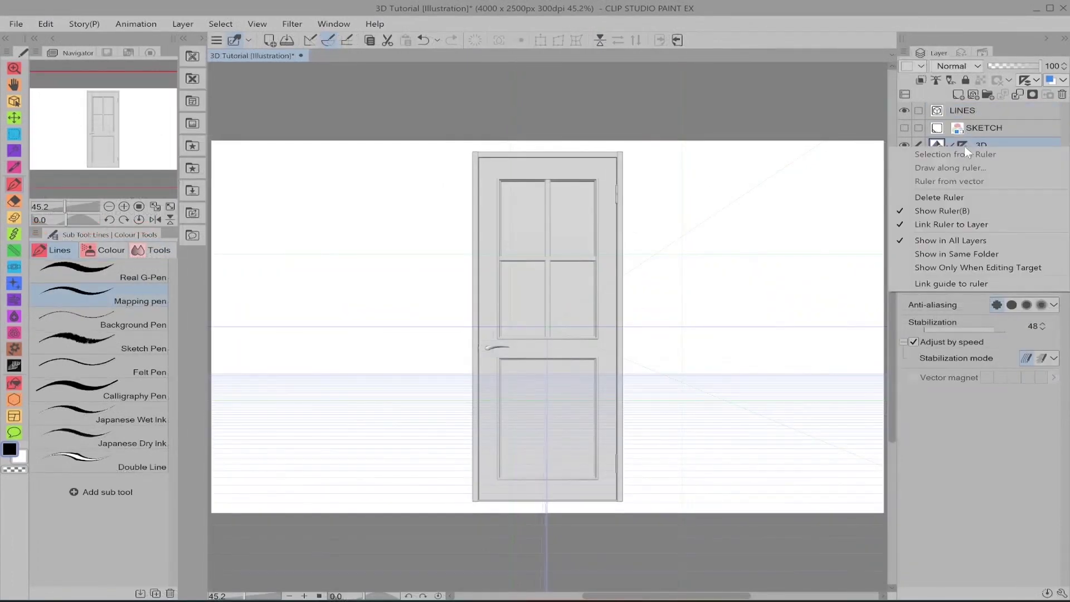
{"action": "left_click", "coordinate": [973, 258]}
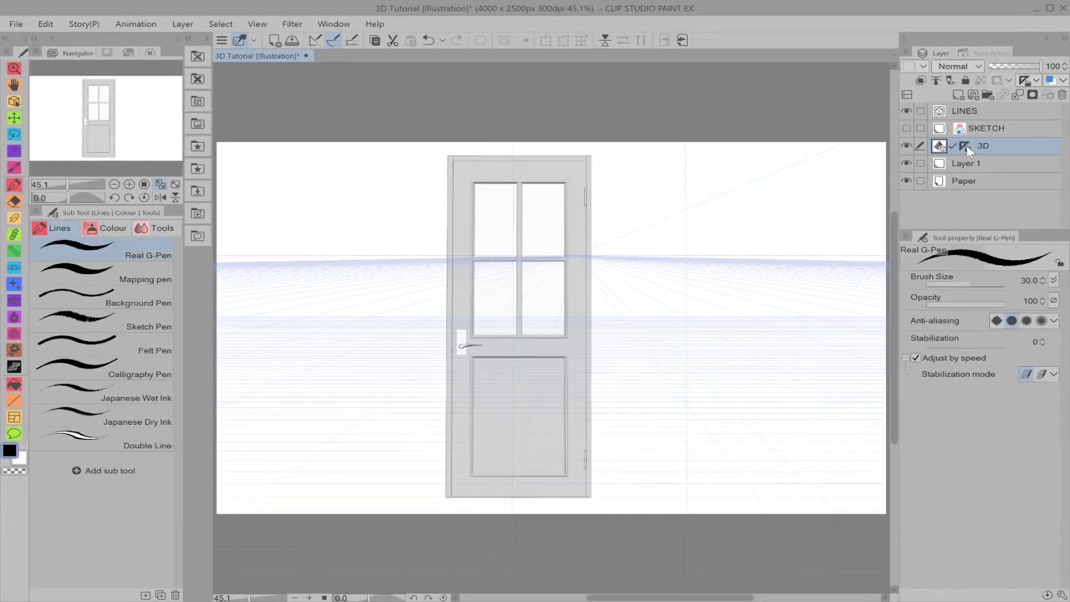
Group the 3D and LINES layers into Folder 1.
{"action": "key", "text": "ctrl+g"}
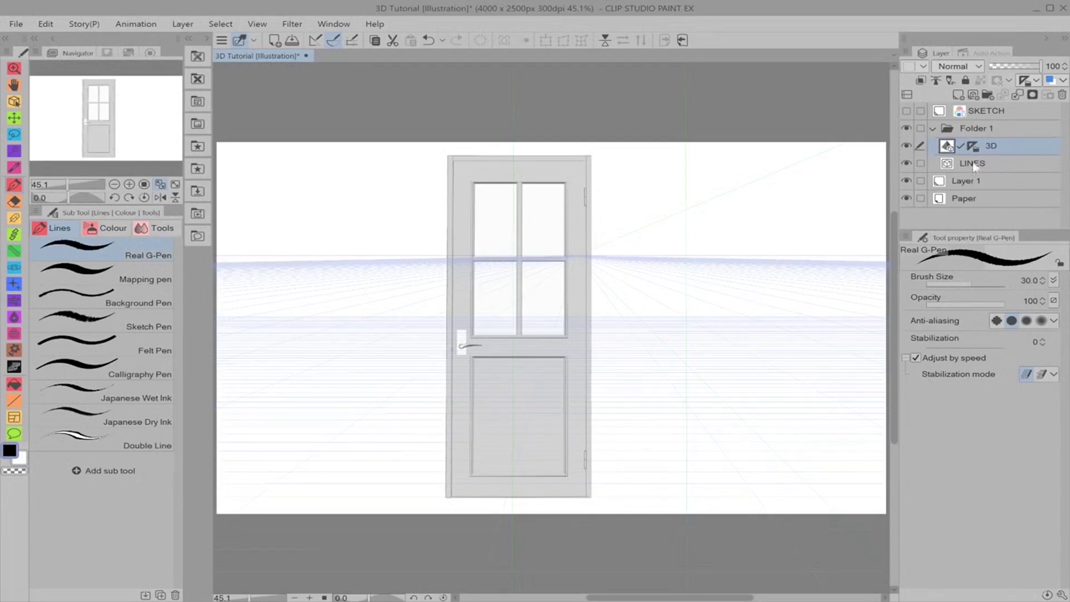
{"action": "left_click", "coordinate": [976, 129]}
{"action": "left_click", "coordinate": [933, 128]}
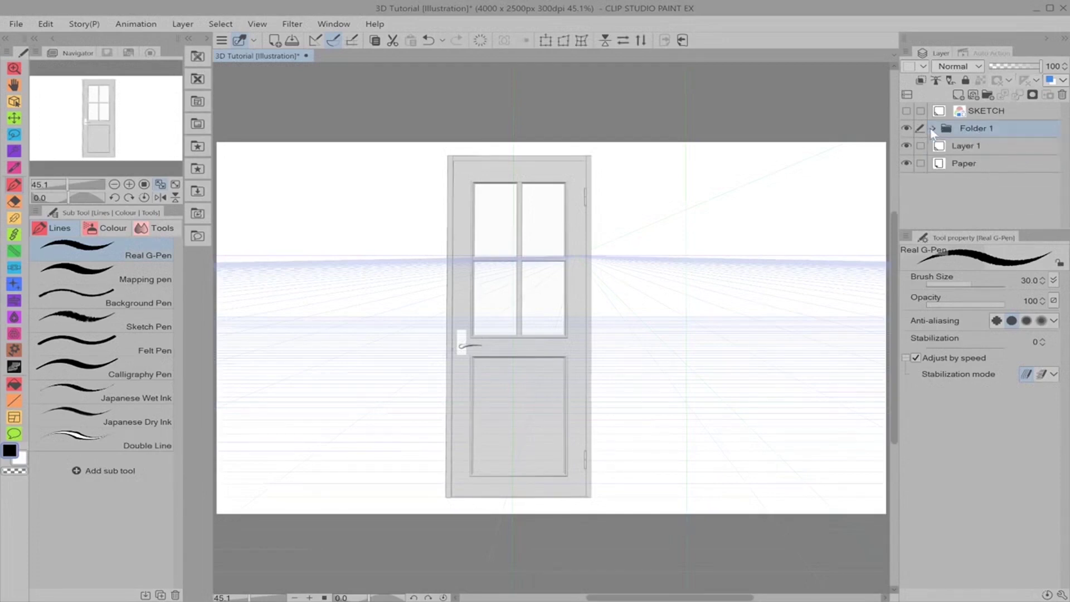
{"action": "left_click", "coordinate": [932, 128]}
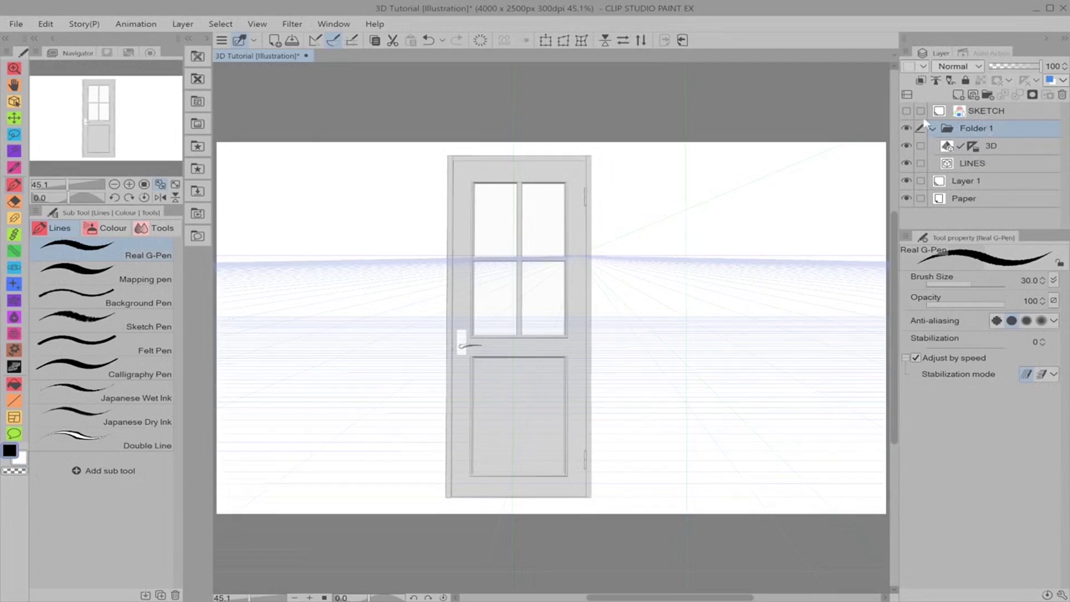
Make SKETCH visible and sketch loose blue strokes on it, unsnapped to the perspective.
{"action": "left_click", "coordinate": [906, 111]}
{"action": "left_click", "coordinate": [977, 112]}
{"action": "mouse_move", "coordinate": [585, 287]}
{"action": "left_mouse_down"}
{"action": "mouse_move", "coordinate": [775, 194]}
{"action": "mouse_move", "coordinate": [699, 328]}
{"action": "mouse_move", "coordinate": [558, 315]}
{"action": "mouse_move", "coordinate": [330, 249]}
{"action": "left_mouse_up"}
{"action": "left_click_drag", "start_coordinate": [274, 180], "coordinate": [513, 330]}
{"action": "left_click_drag", "start_coordinate": [326, 252], "coordinate": [390, 365]}
{"action": "left_click_drag", "start_coordinate": [273, 251], "coordinate": [429, 360]}
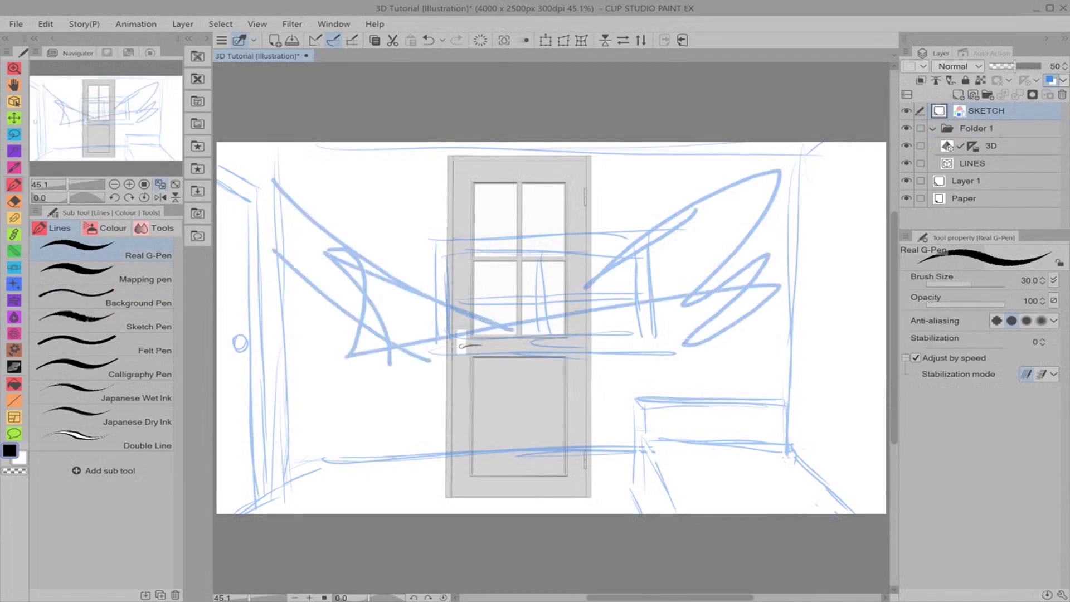
Draw a perspective line and several snapped vertical lines on LINES, then clear them.
{"action": "left_click", "coordinate": [998, 166]}
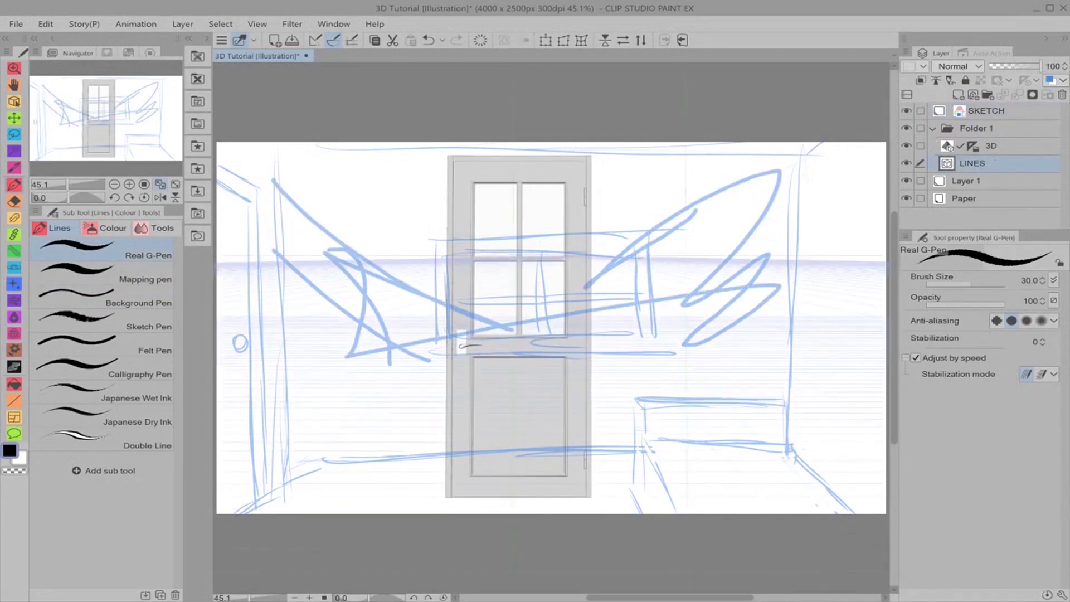
{"action": "left_click_drag", "start_coordinate": [602, 247], "coordinate": [819, 183]}
{"action": "left_click_drag", "start_coordinate": [729, 179], "coordinate": [729, 448]}
{"action": "left_click_drag", "start_coordinate": [685, 221], "coordinate": [685, 442]}
{"action": "left_click_drag", "start_coordinate": [671, 179], "coordinate": [671, 383]}
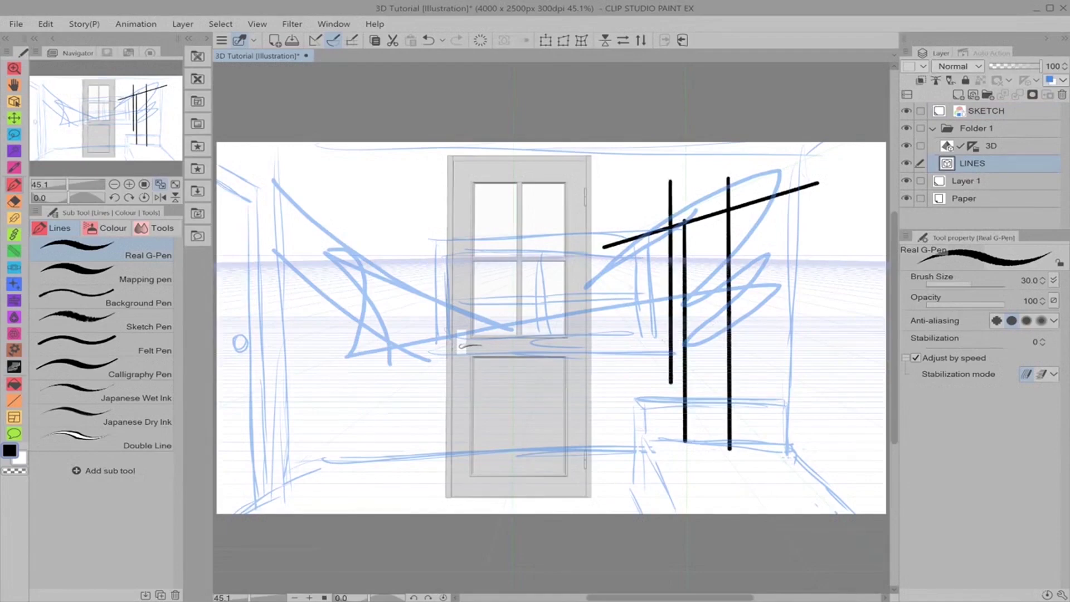
{"action": "left_click_drag", "start_coordinate": [605, 212], "coordinate": [604, 467]}
{"action": "left_click_drag", "start_coordinate": [791, 228], "coordinate": [792, 400]}
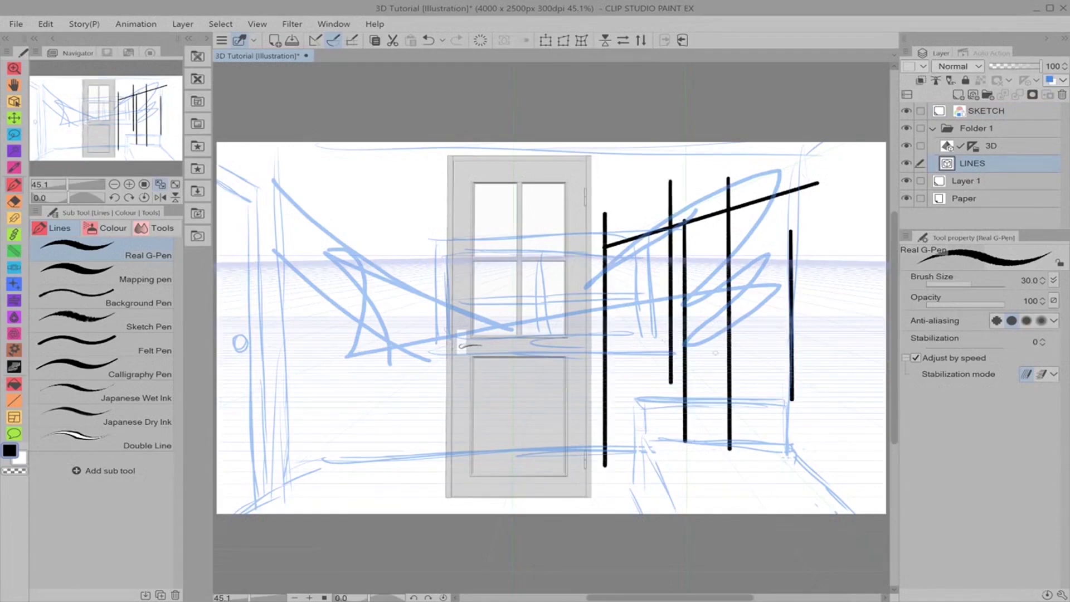
{"action": "left_click", "coordinate": [480, 40]}
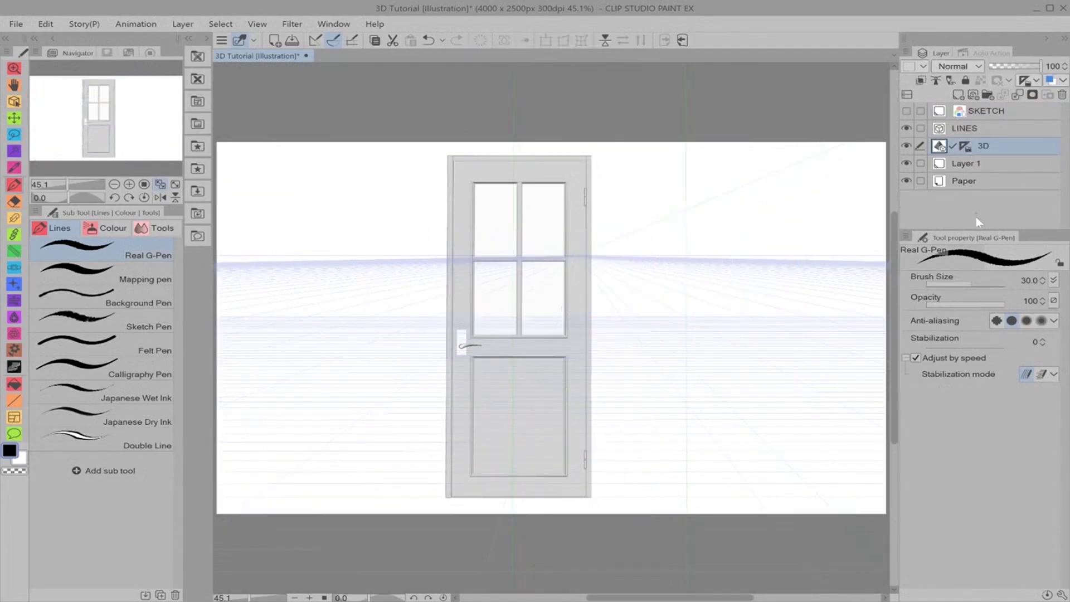
{"action": "left_click", "coordinate": [967, 149]}
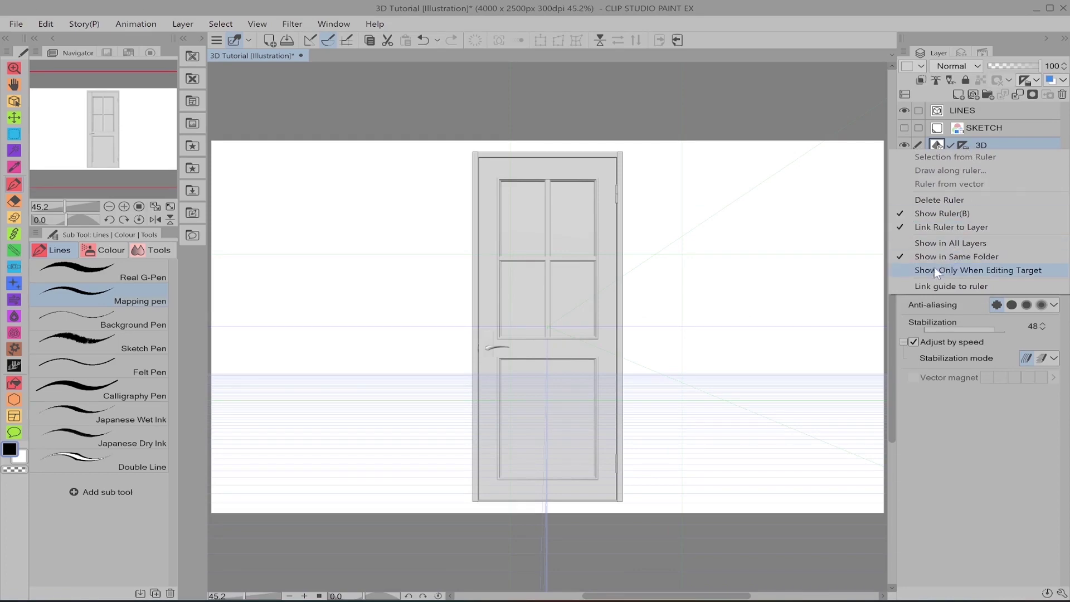
Set the 3D ruler to Show Only When Editing Target, then test a stroke on LINES and undo it.
{"action": "left_click", "coordinate": [1053, 274]}
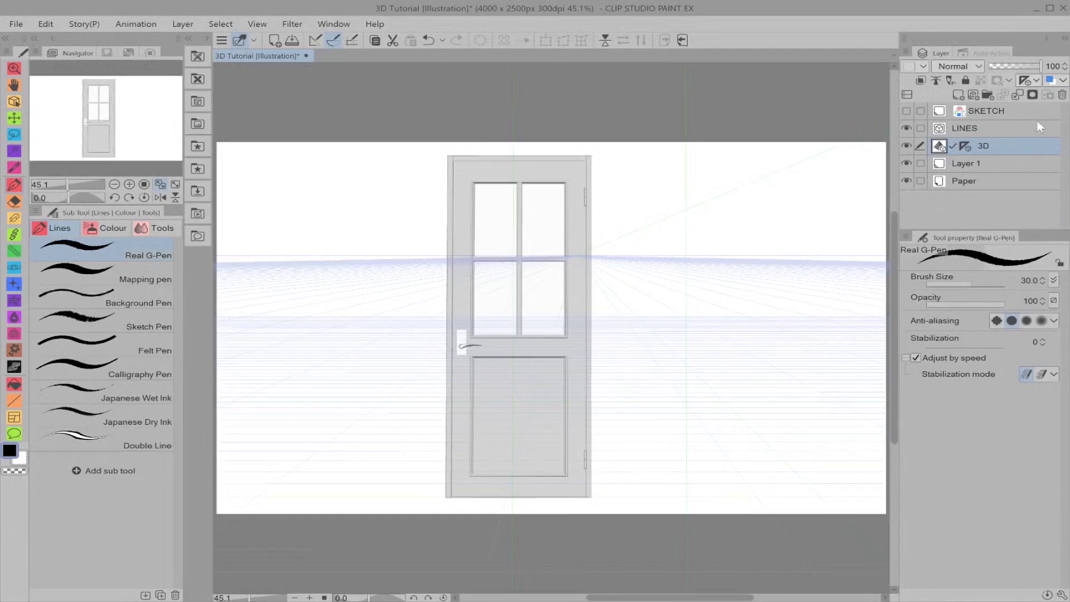
{"action": "left_click", "coordinate": [996, 129]}
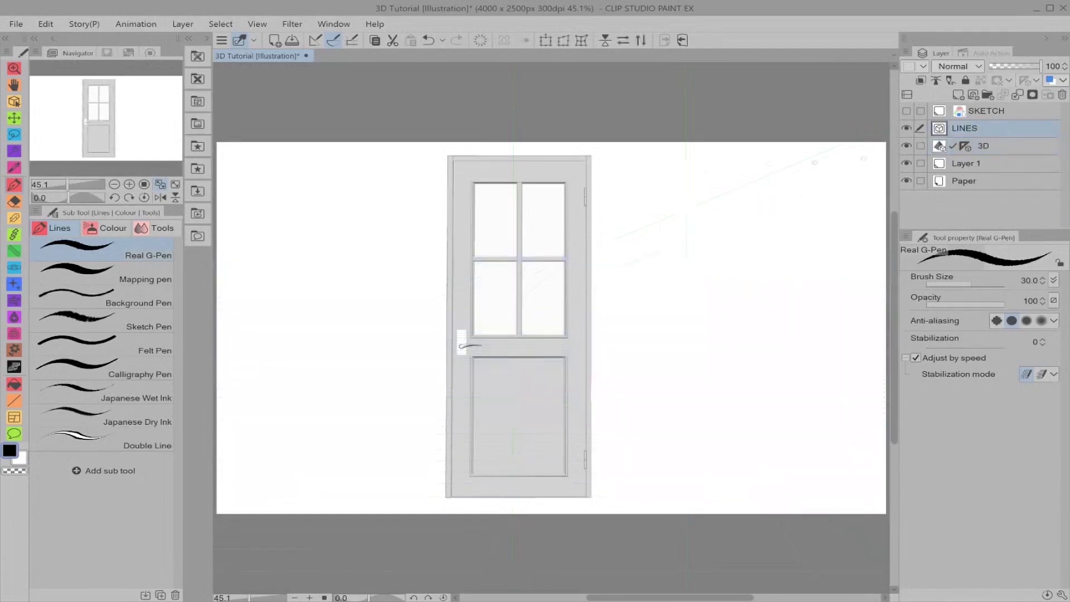
{"action": "left_click_drag", "start_coordinate": [675, 235], "coordinate": [673, 306]}
{"action": "key", "text": "ctrl+z"}
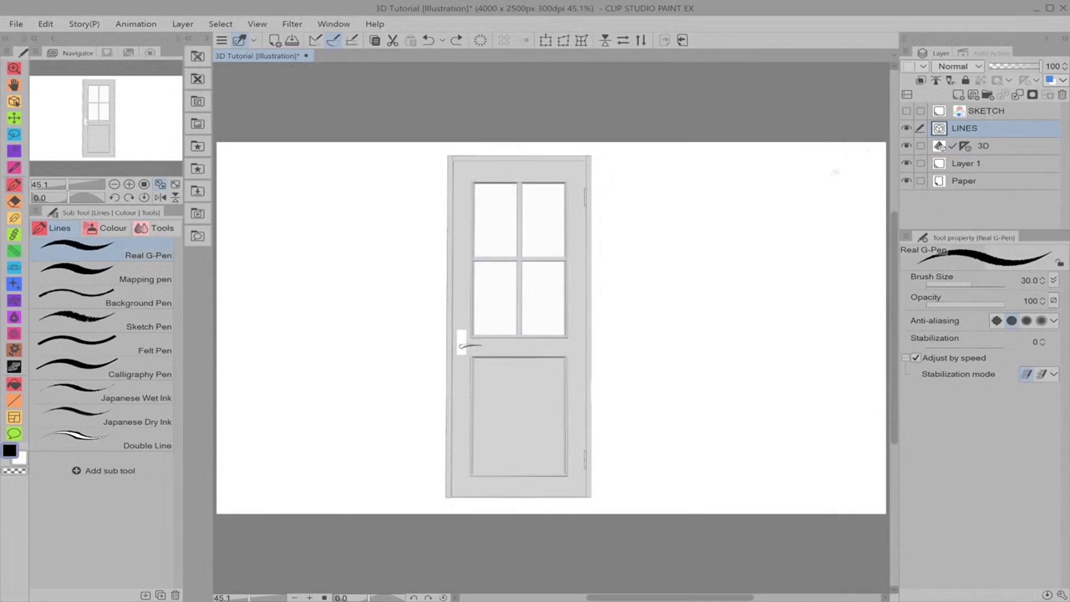